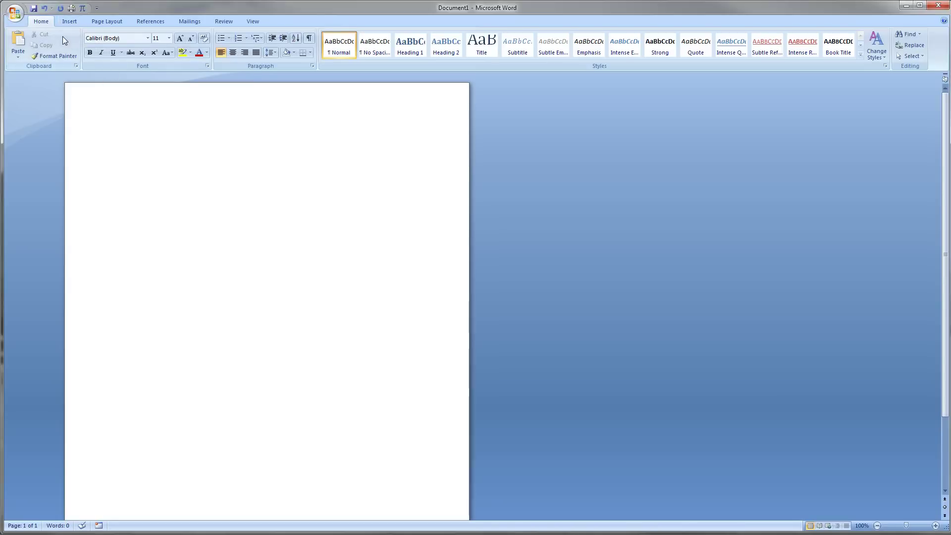
Insert an XY (Scatter) chart into the document
click(69, 21)
click(192, 52)
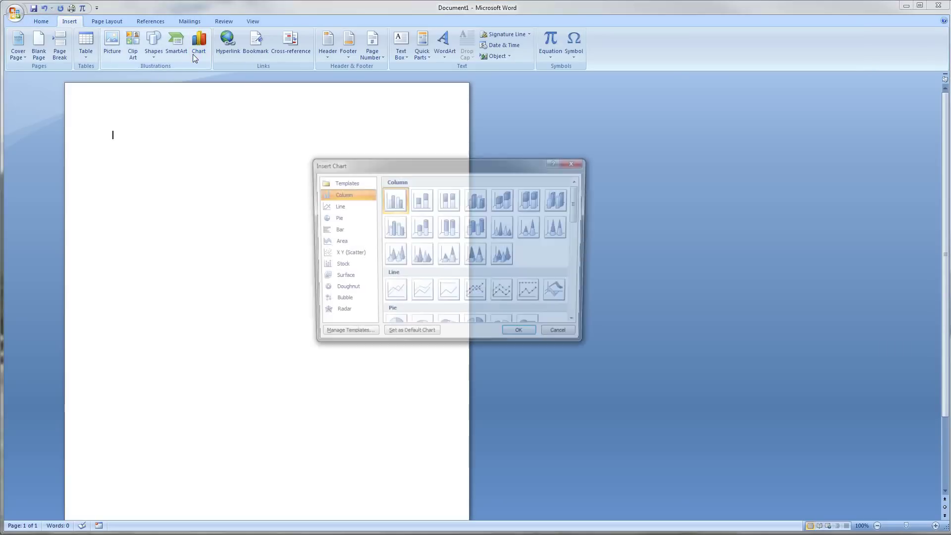
click(338, 254)
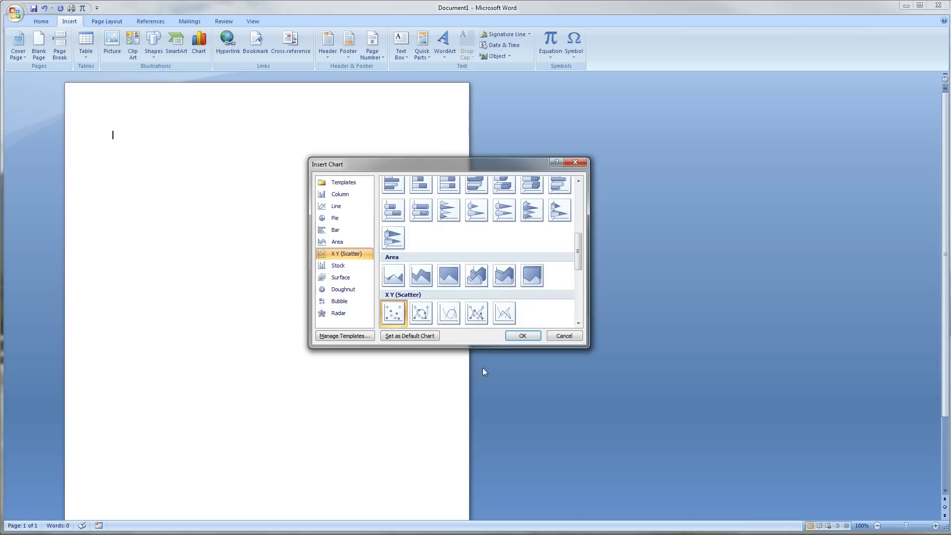
click(524, 336)
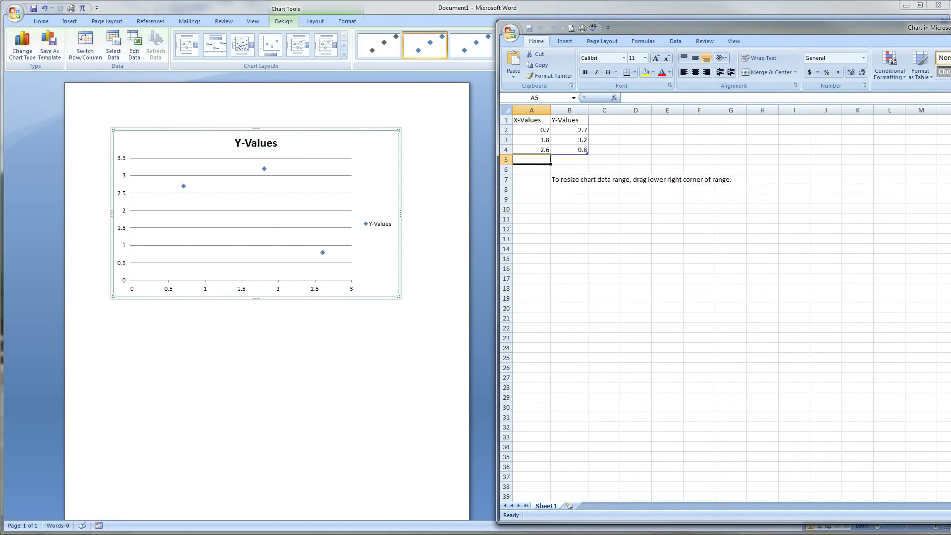
Delete the sample values in cells A2:B4 of the chart data, then close Excel
click(530, 137)
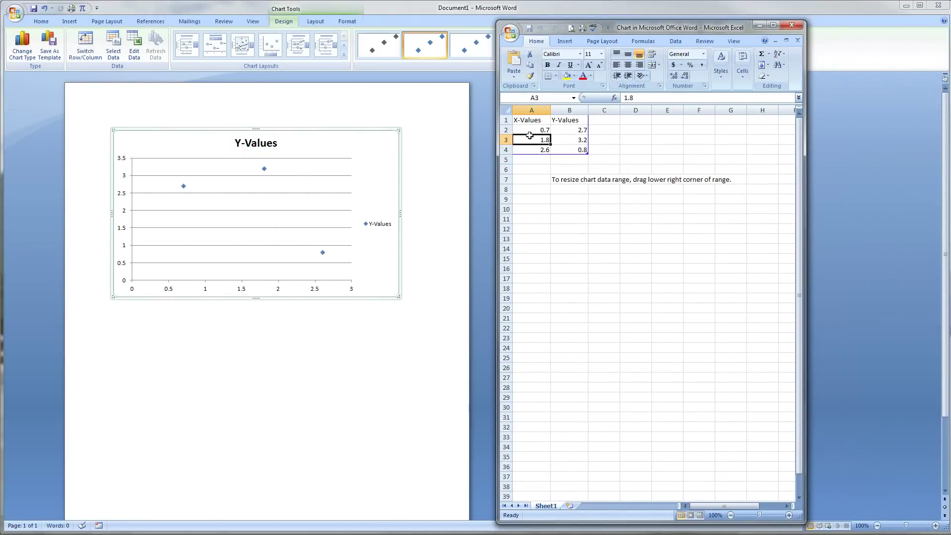
click(531, 131)
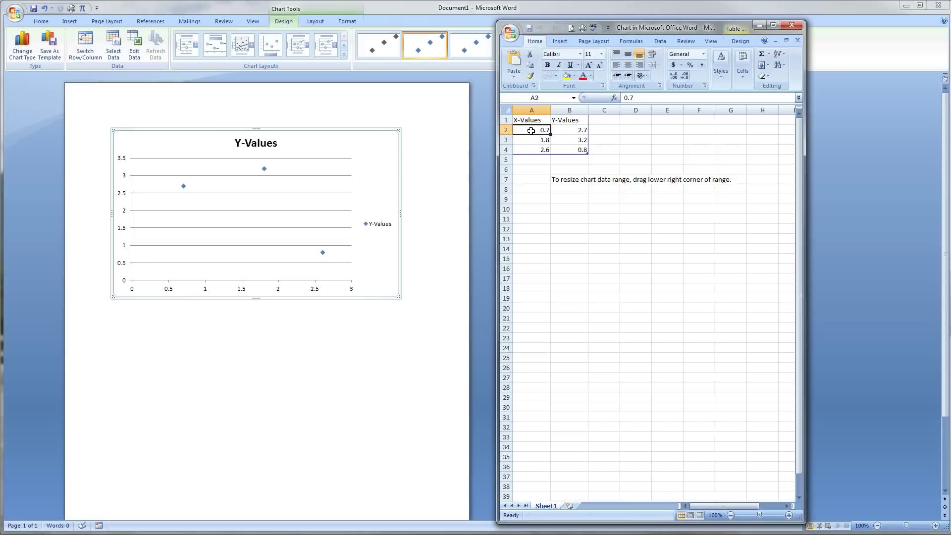
key(Delete)
key(Right)
key(Delete)
key(Down)
key(Left)
key(Delete)
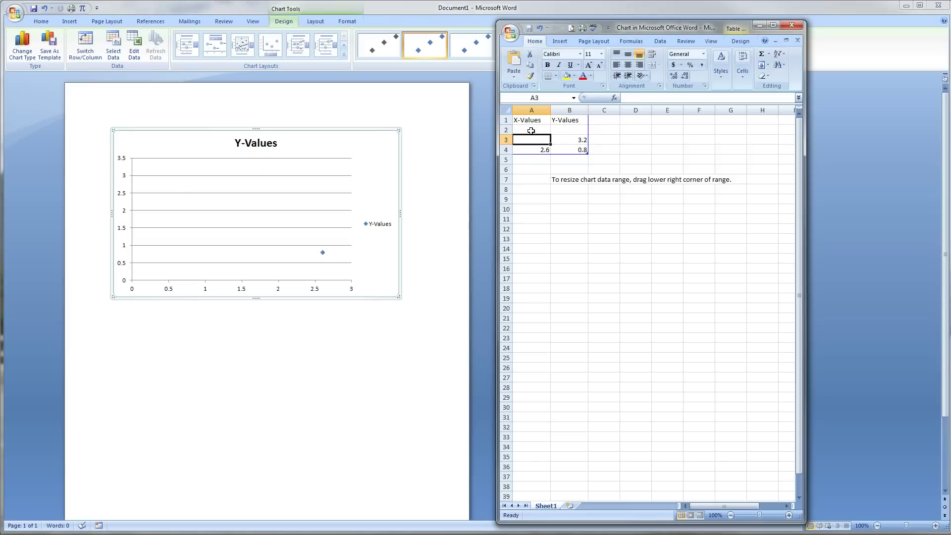
key(Right)
key(Delete)
key(Down)
key(Left)
key(Delete)
key(Right)
key(Delete)
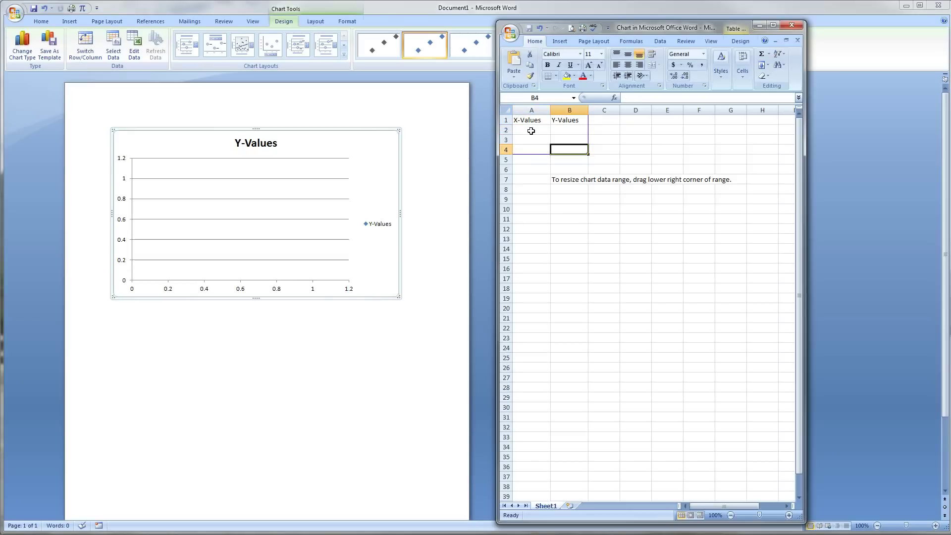
click(788, 28)
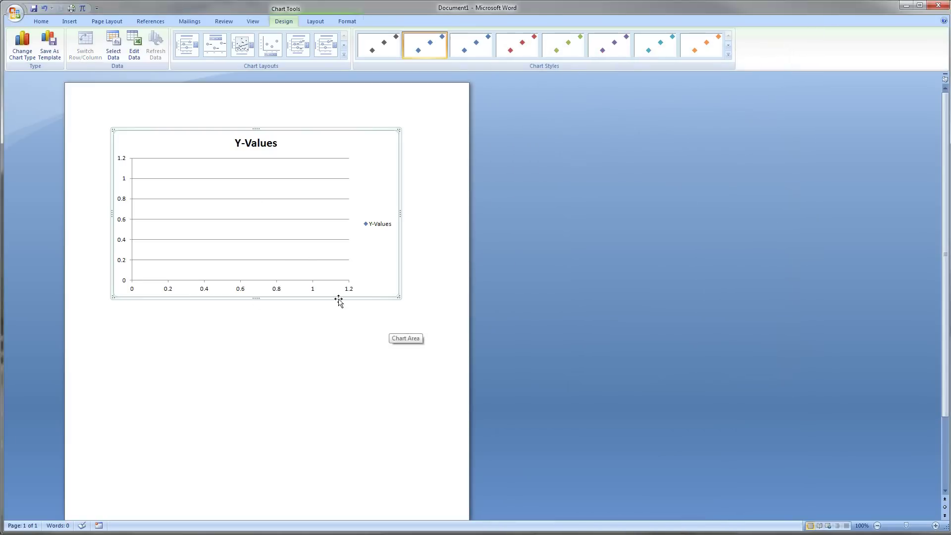
Delete the chart's gridlines, legend, title and vertical axis
click(315, 22)
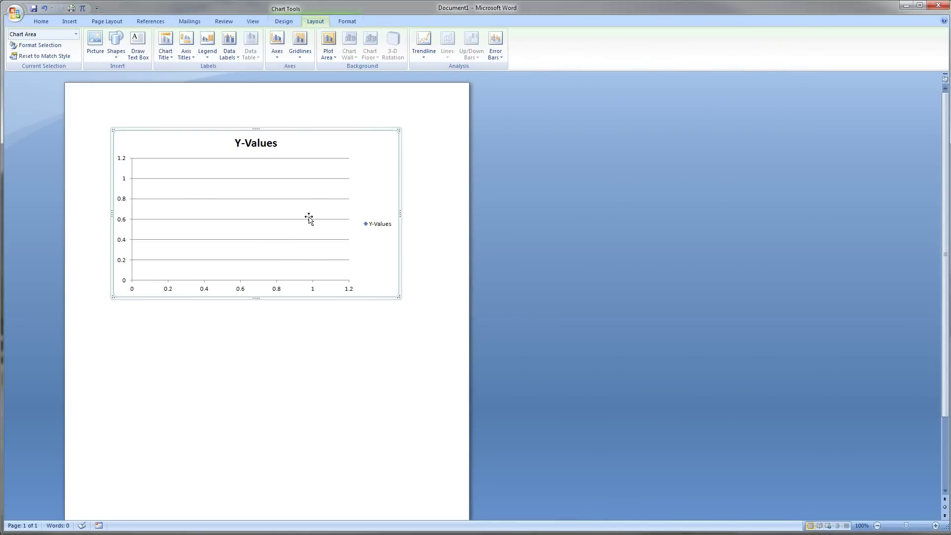
click(294, 260)
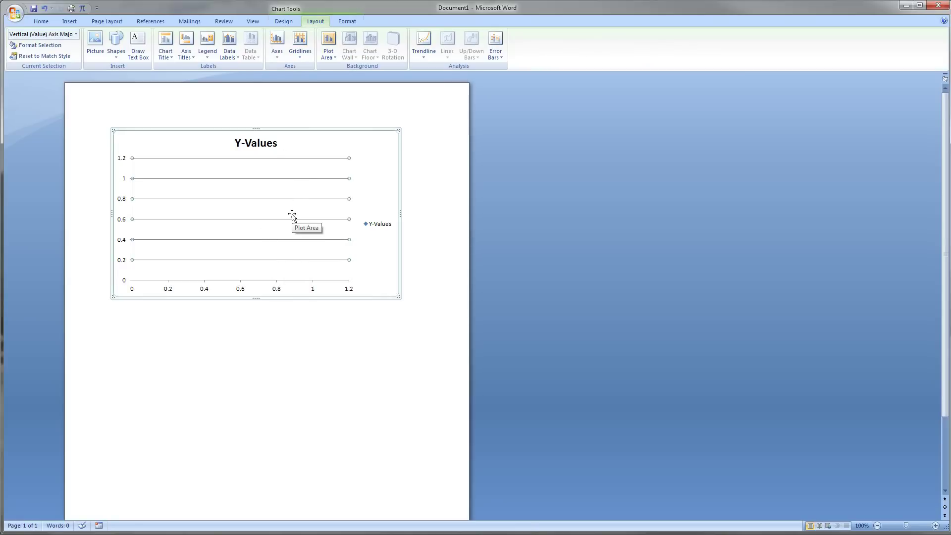
key(Delete)
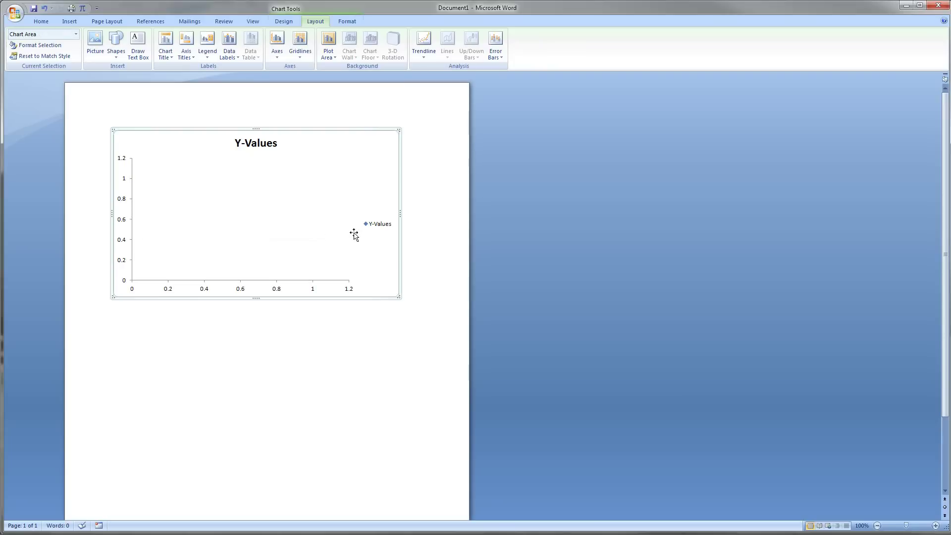
click(374, 227)
key(Delete)
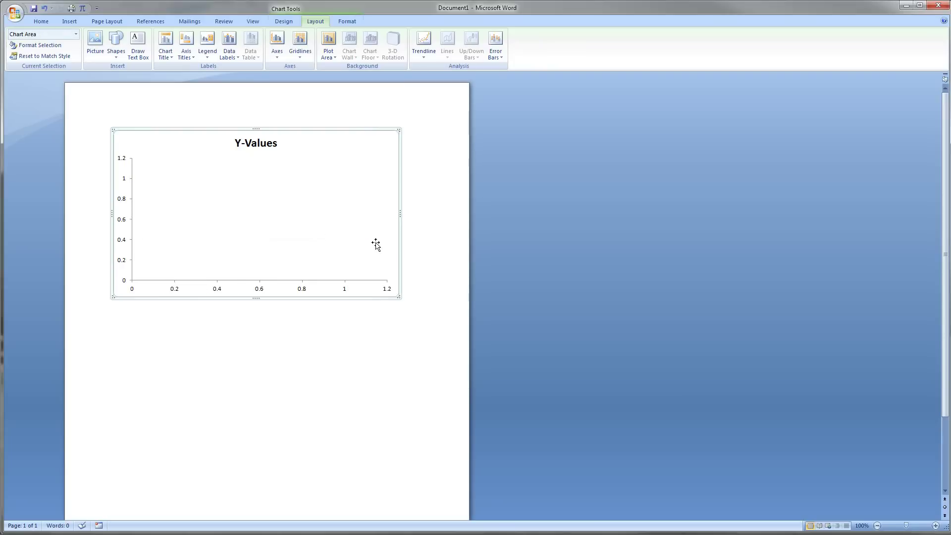
click(258, 145)
key(Delete)
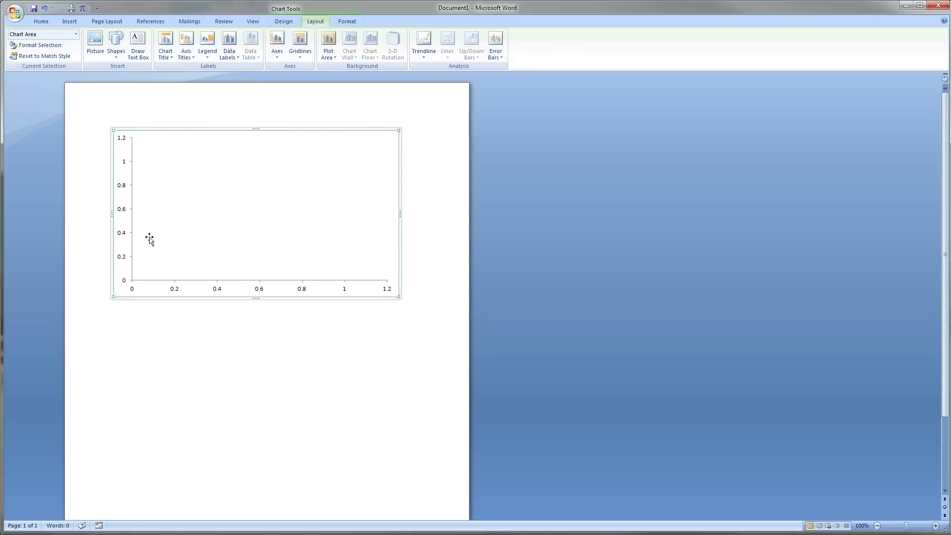
click(132, 218)
key(Delete)
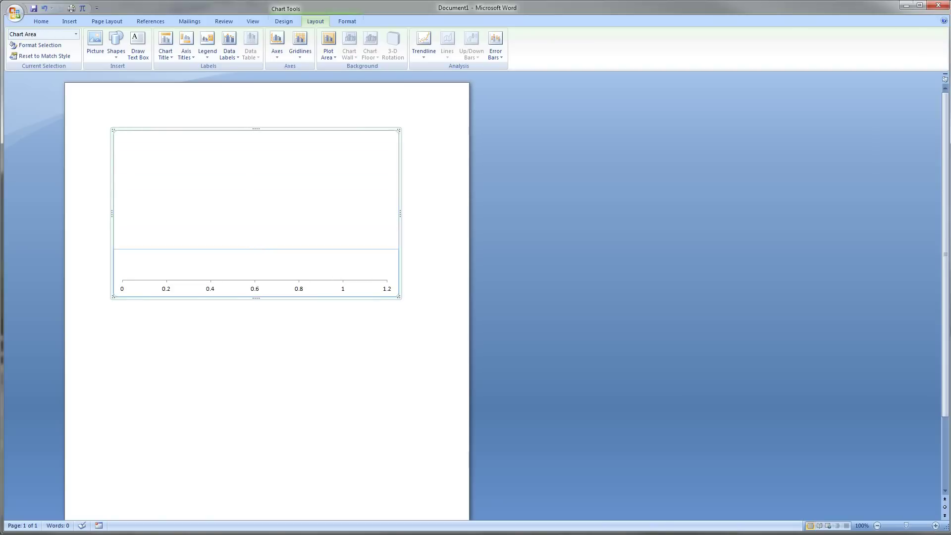
Shrink the chart's height to a thin strip and select the horizontal axis
drag(247, 249, 246, 173)
mouse_move(253, 128)
mouse_down()
mouse_move(255, 142)
mouse_move(256, 134)
mouse_up()
click(257, 153)
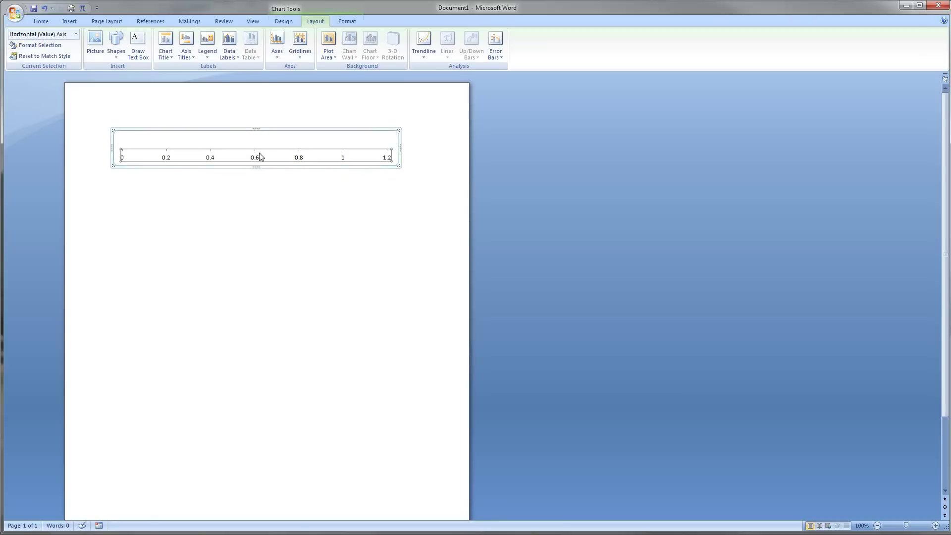
Fix the horizontal axis minimum at -6 and maximum at 6
click(279, 52)
mouse_move(303, 68)
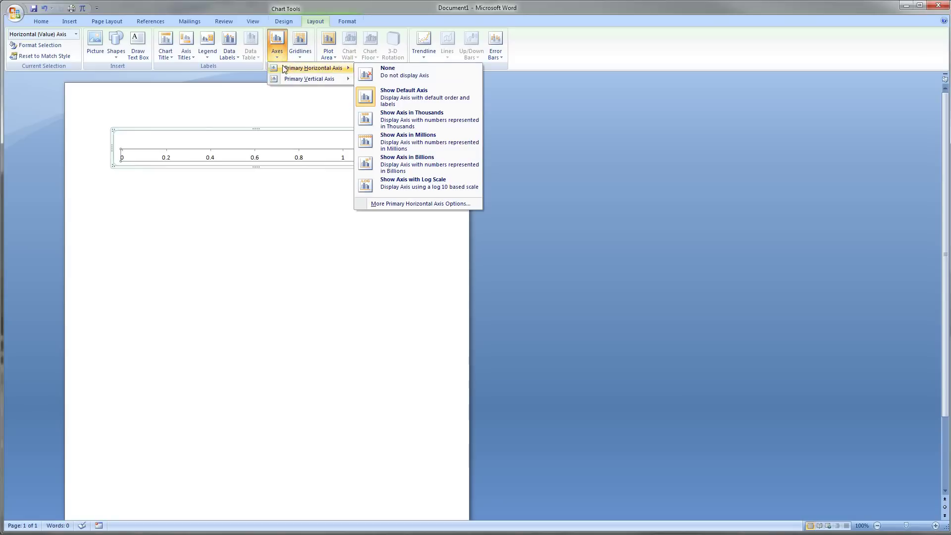
click(402, 204)
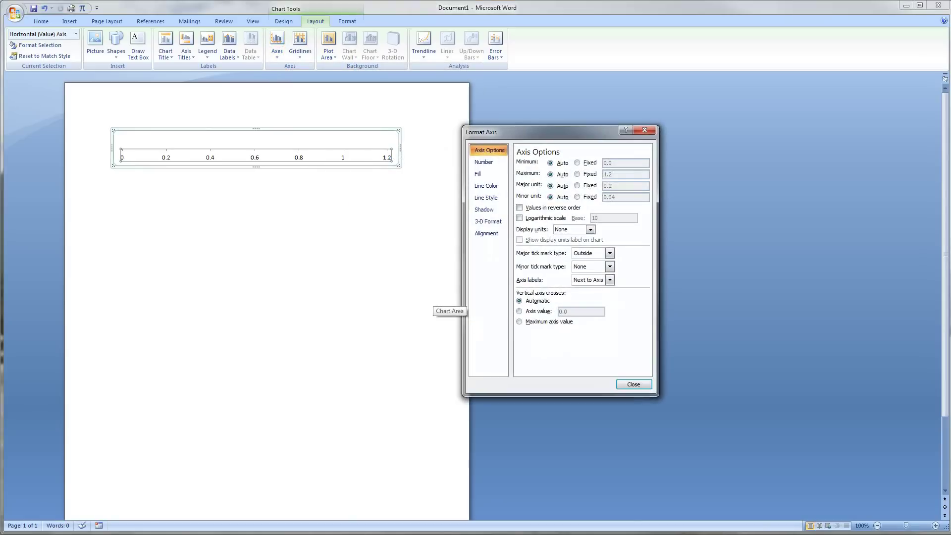
click(589, 163)
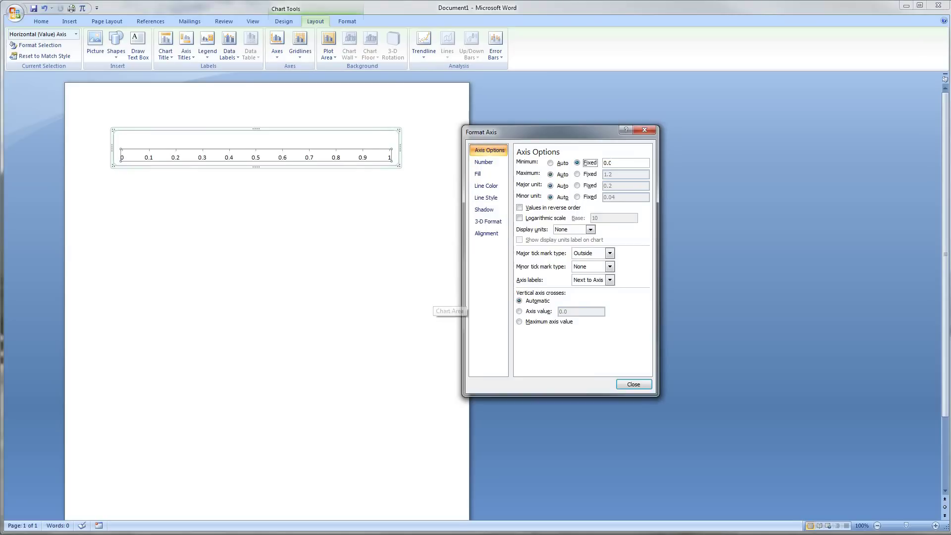
click(606, 163)
text(-6)
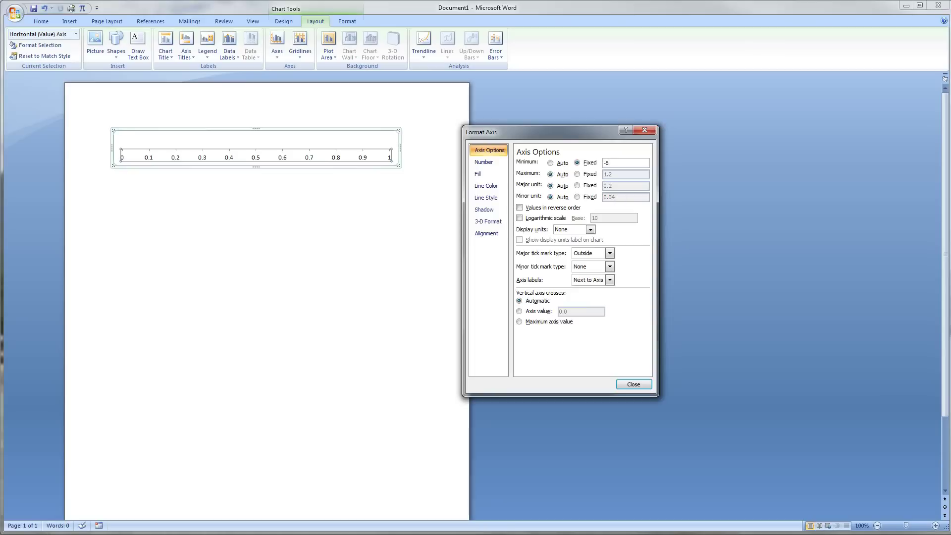
key(Tab)
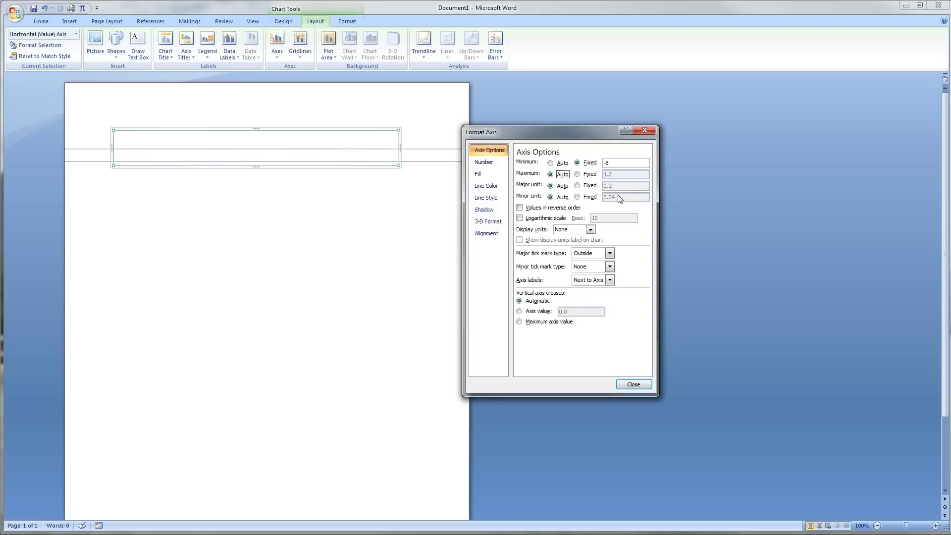
click(577, 174)
key(Tab)
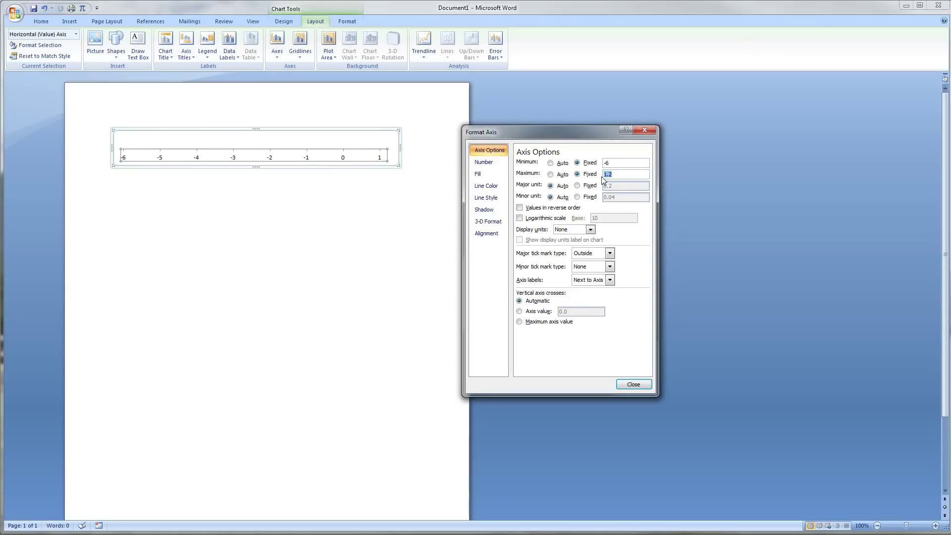
text(6)
Set a fixed major unit of 1 and Cross major tick marks
click(577, 186)
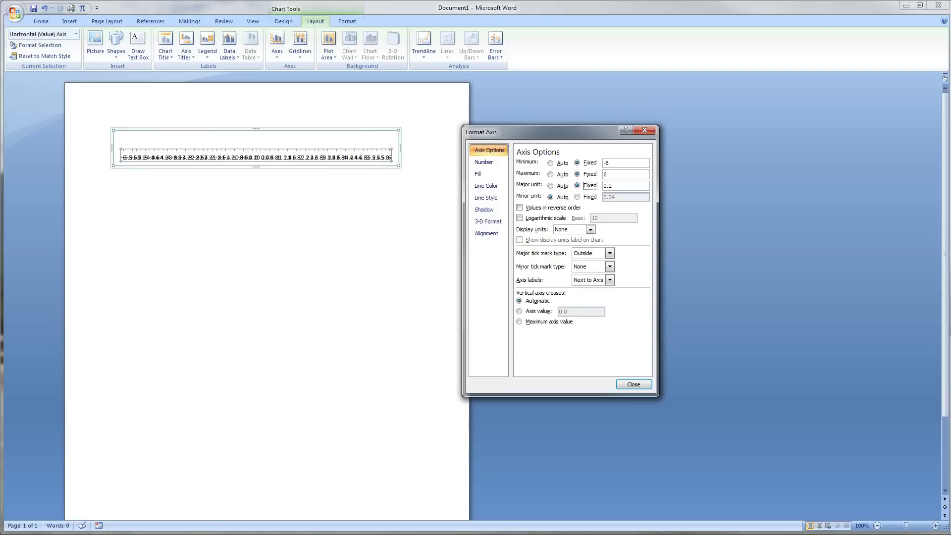
text(1)
key(shift+Tab)
key(shift+Tab)
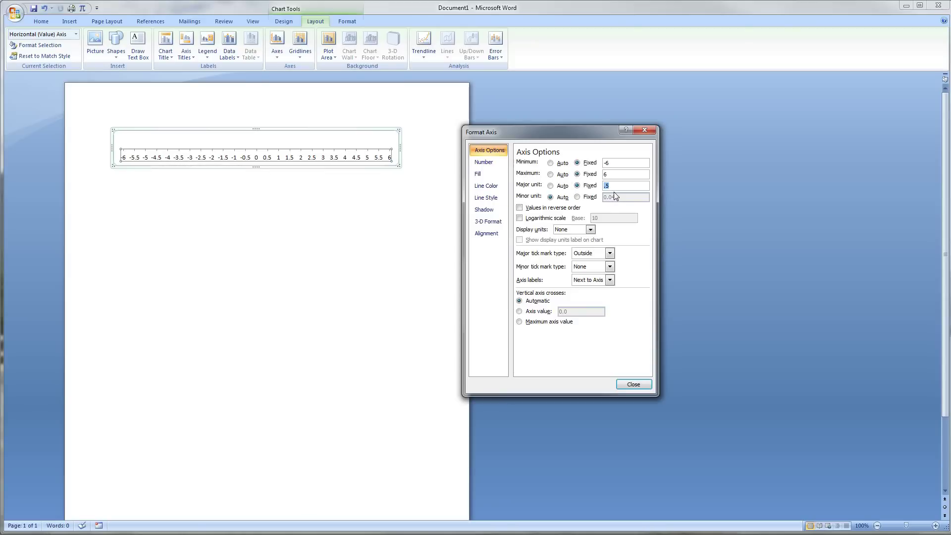
text(1)
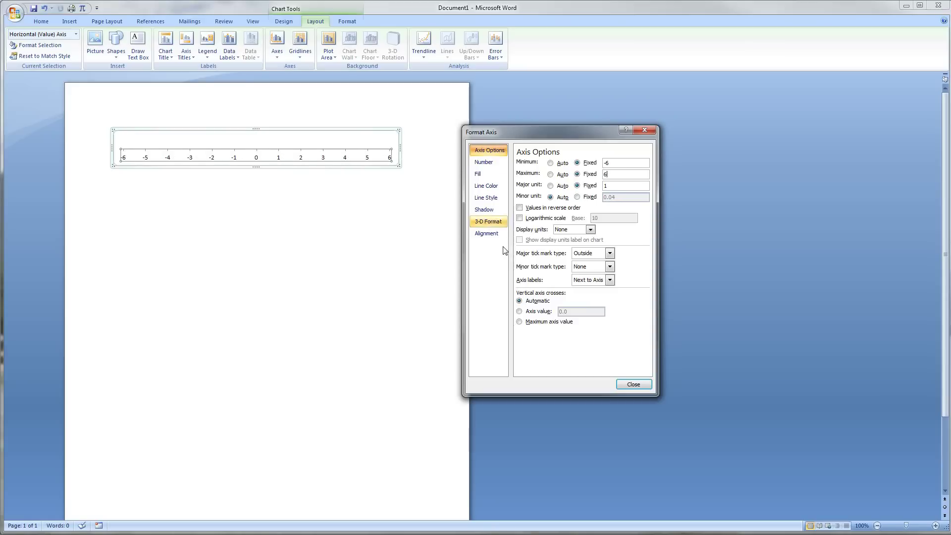
click(610, 254)
click(592, 288)
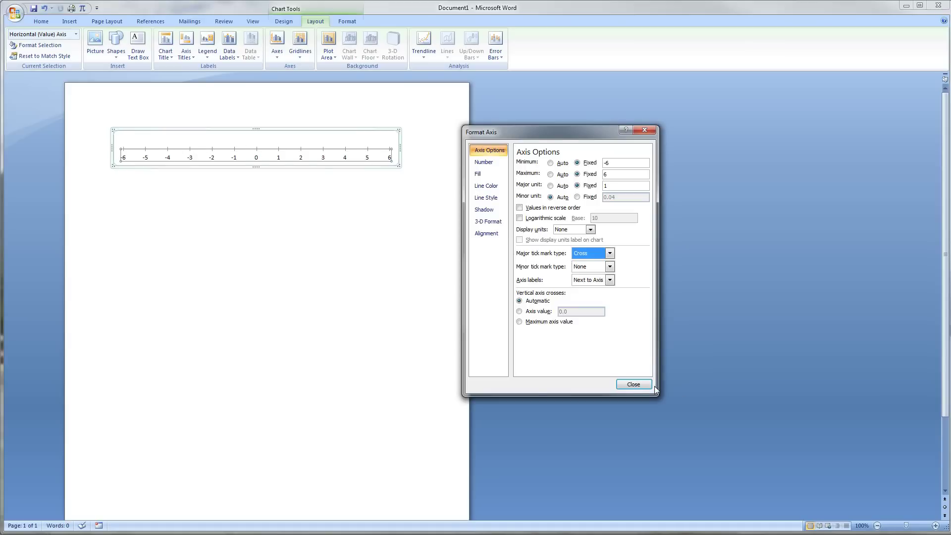
Draw a straight line along the axis from about -4.5 to 3
click(639, 385)
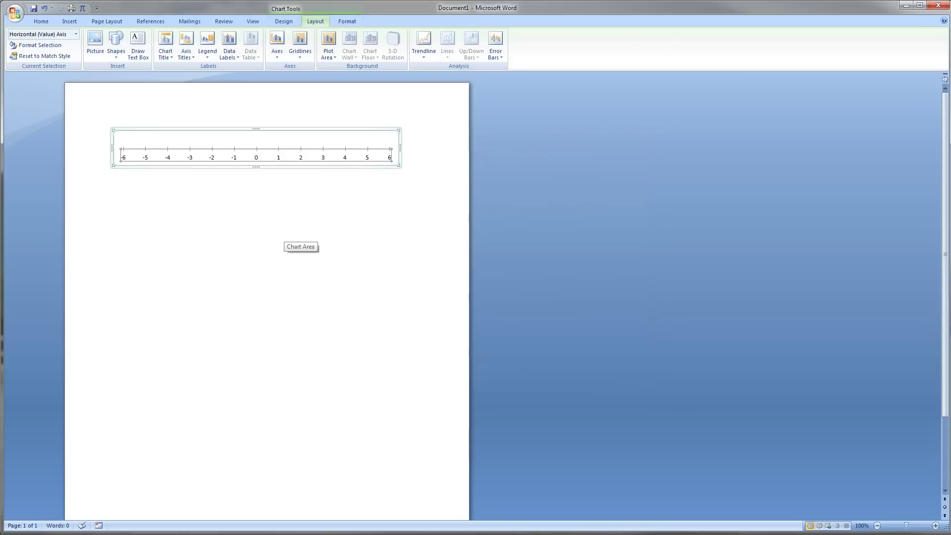
click(316, 141)
click(313, 154)
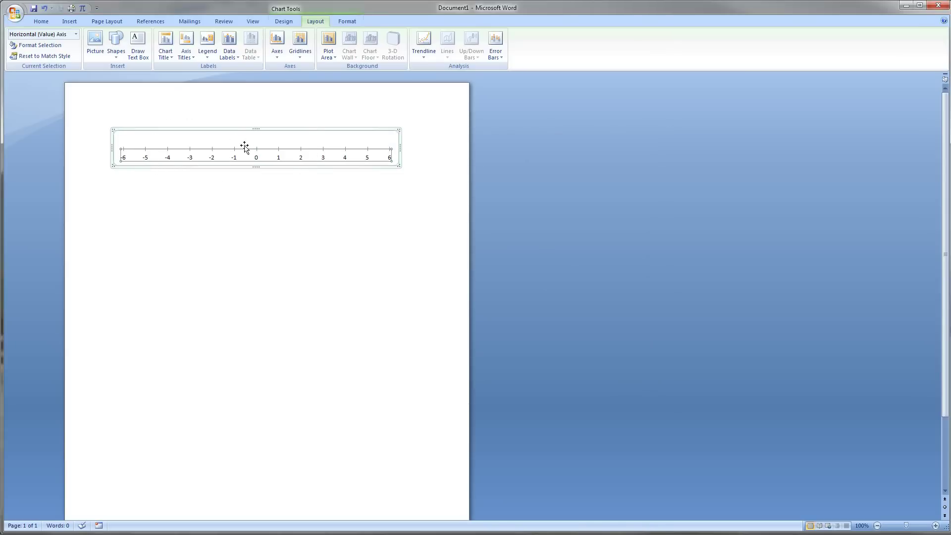
click(115, 55)
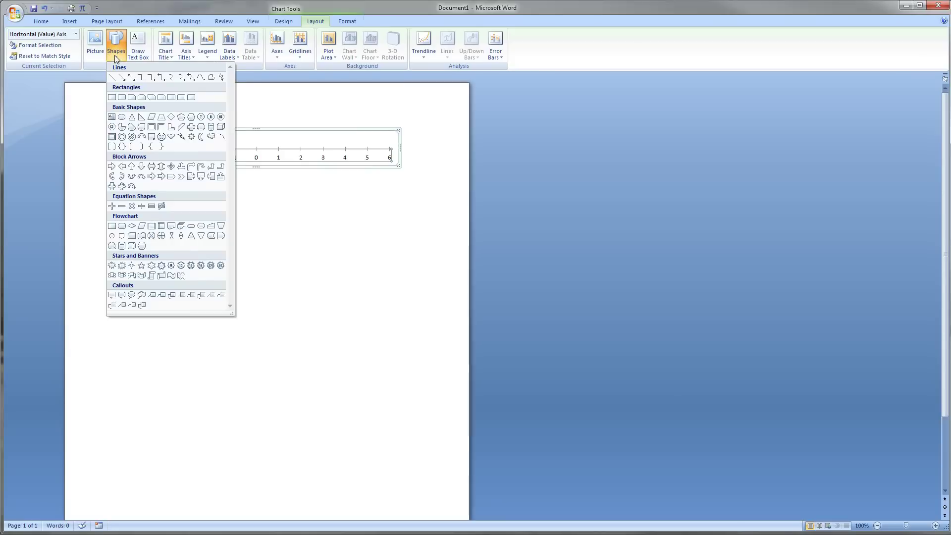
click(114, 77)
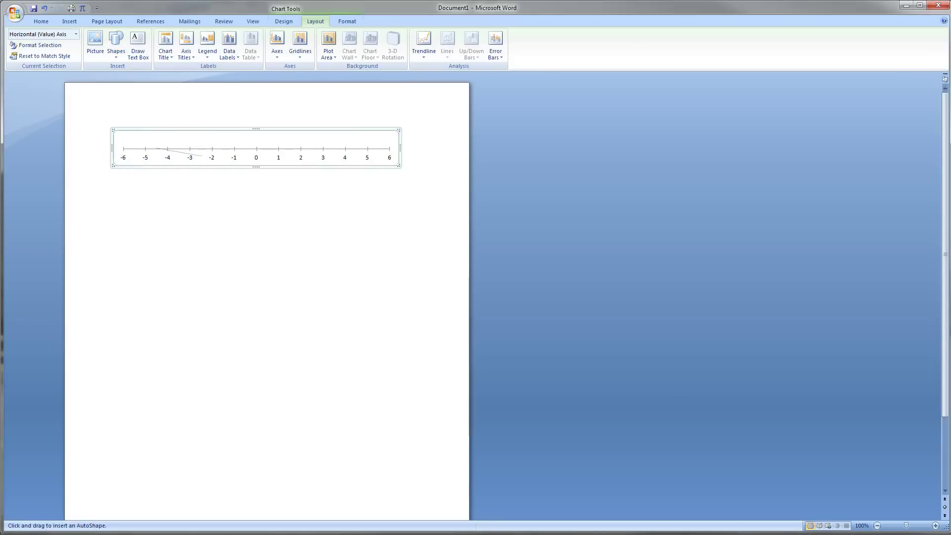
drag(203, 156, 280, 149)
drag(320, 148, 324, 148)
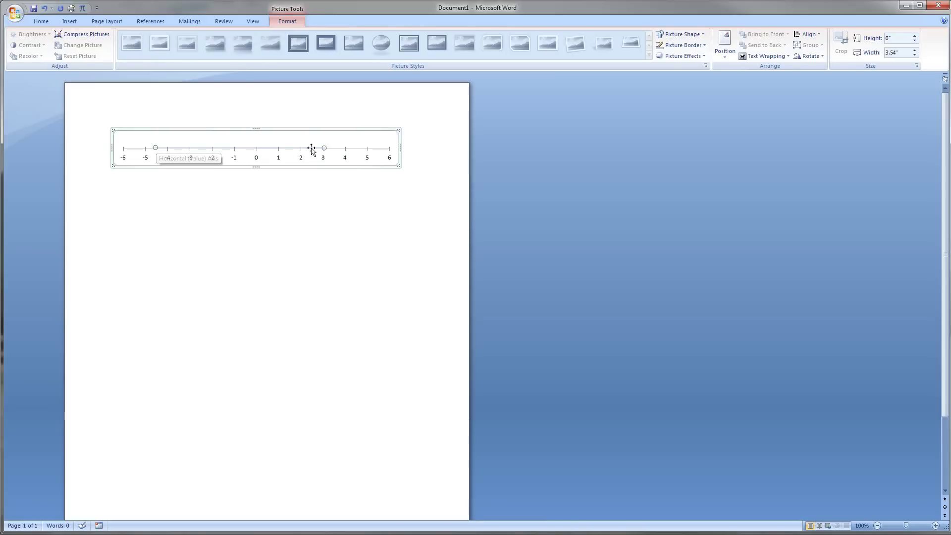
Give the line a 3 pt border weight
click(687, 47)
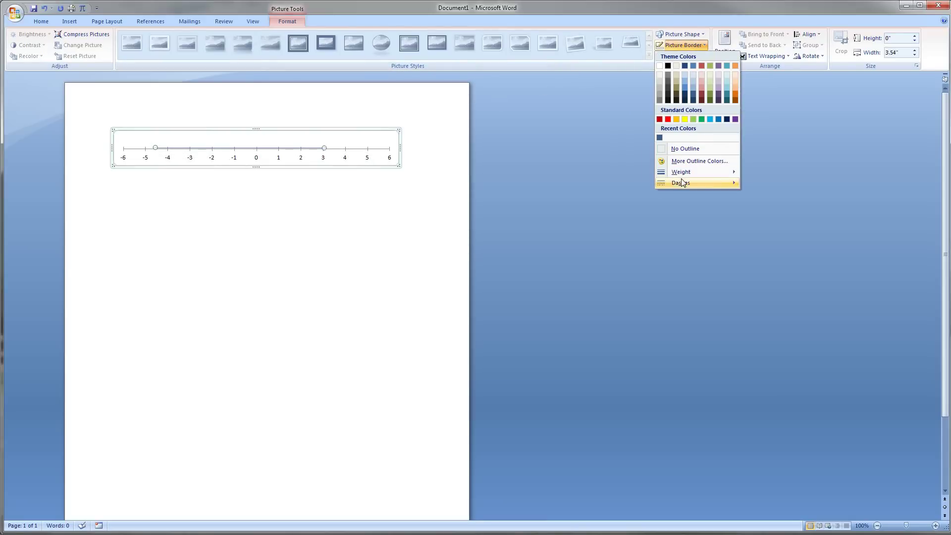
mouse_move(682, 173)
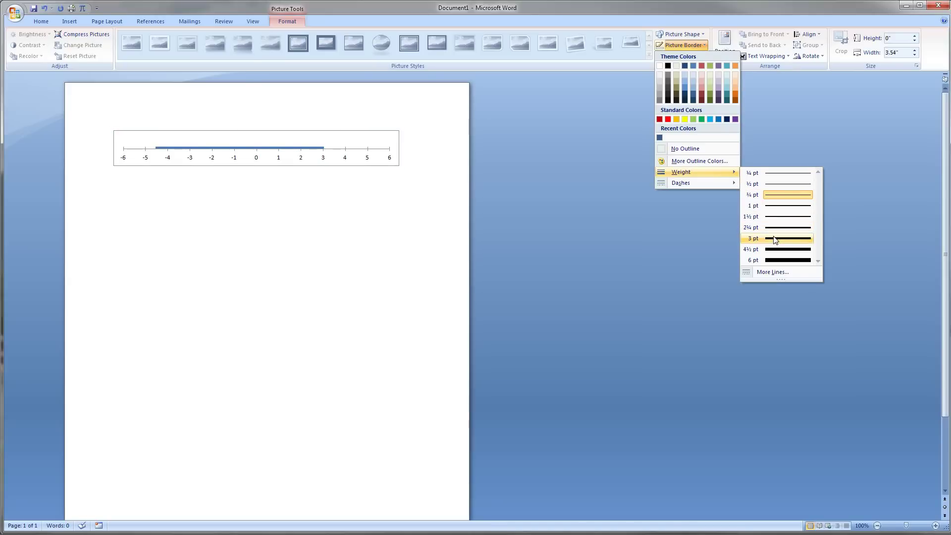
click(776, 239)
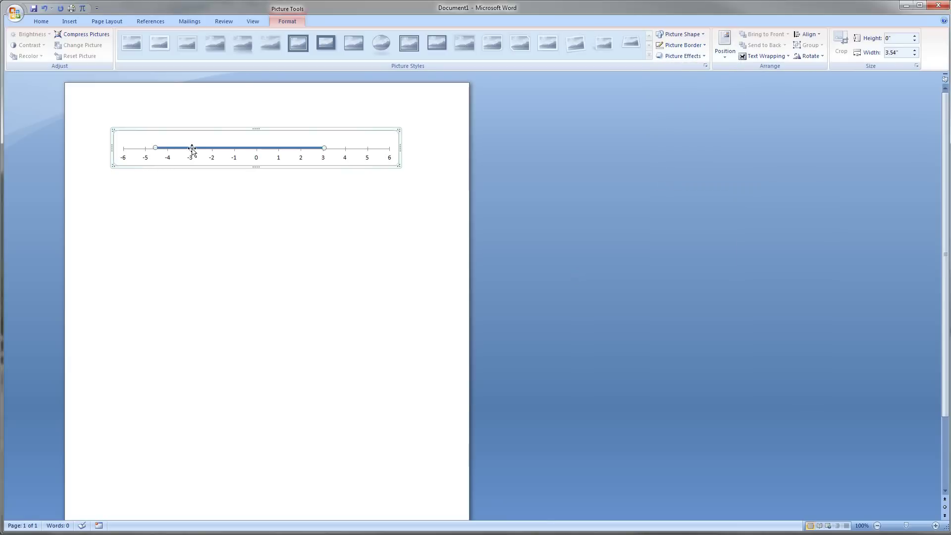
Adjust the blue line's endpoints, undoing and redoing trials, until it spans -3 to 3
drag(193, 149, 214, 148)
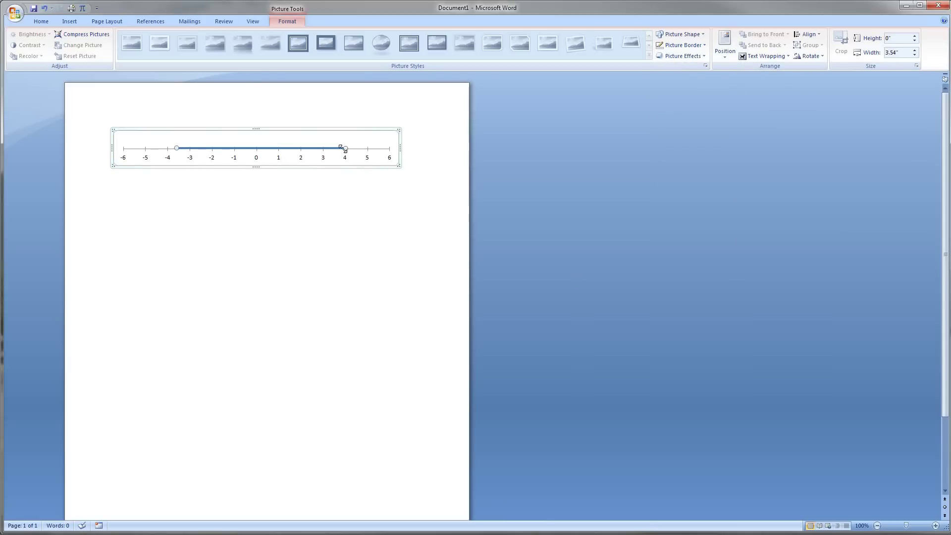
drag(343, 147, 323, 148)
key(Delete)
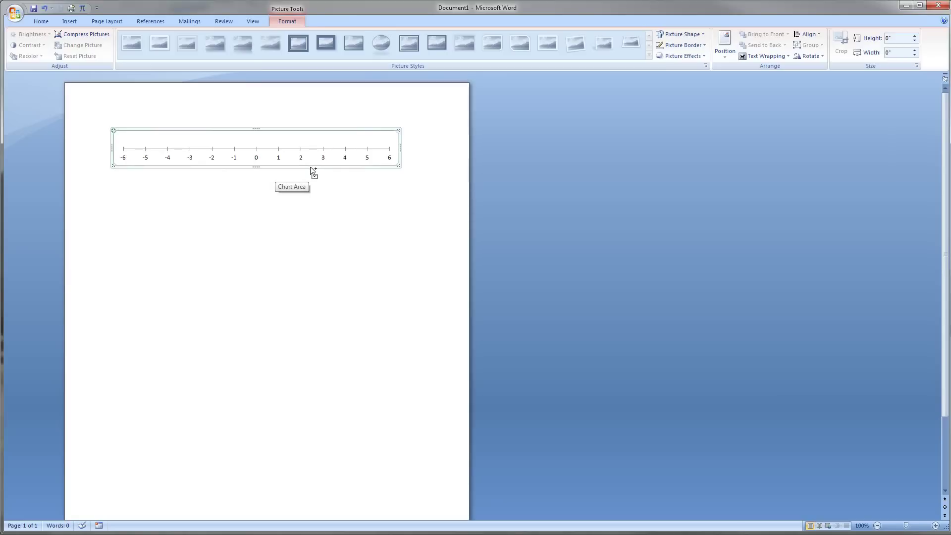
key(ctrl+y)
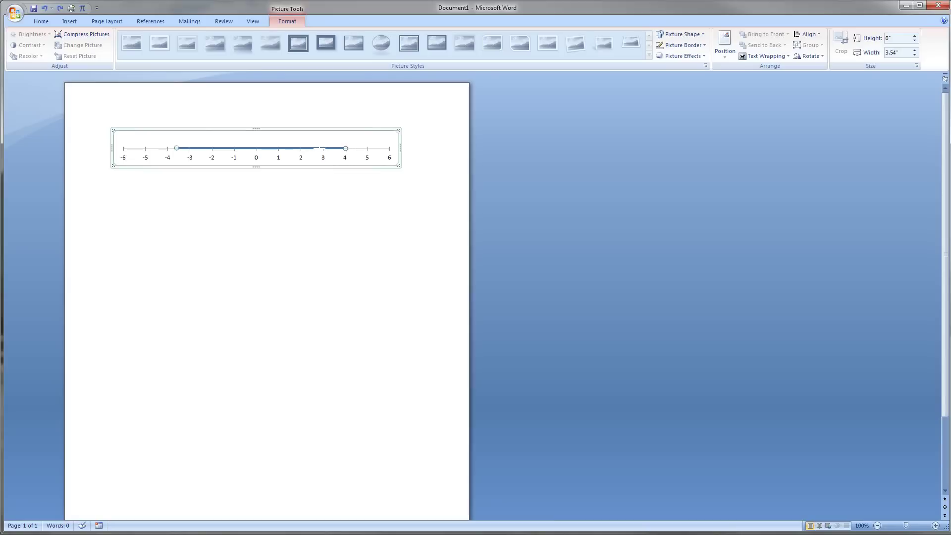
key(Delete)
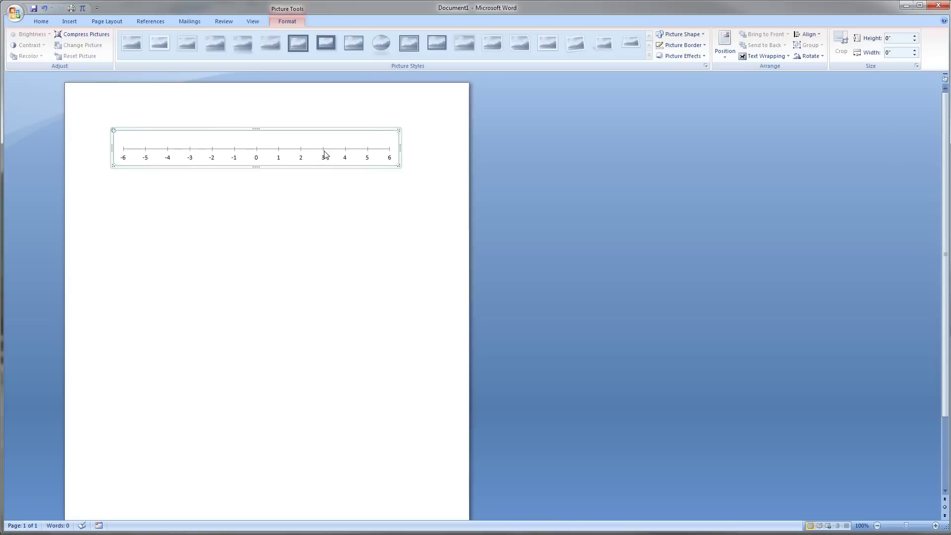
key(ctrl+z)
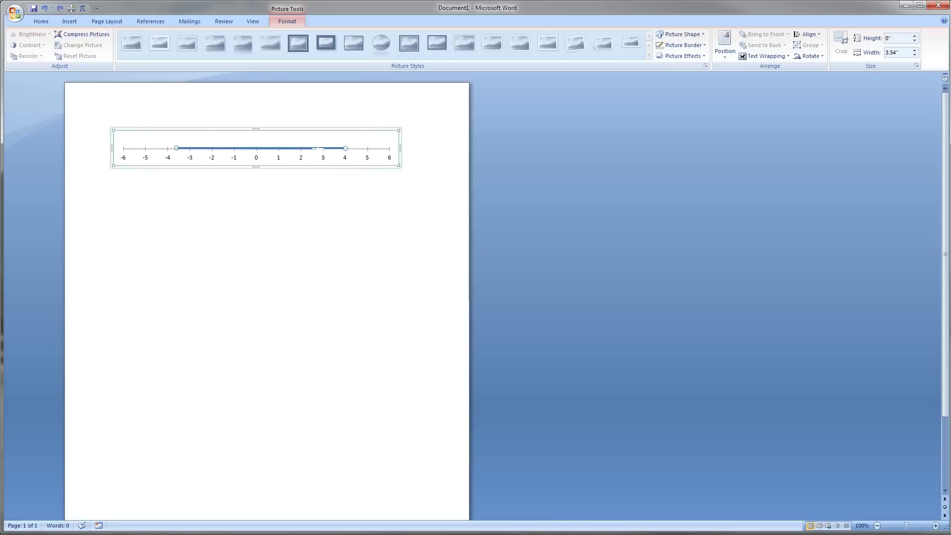
drag(346, 148, 323, 147)
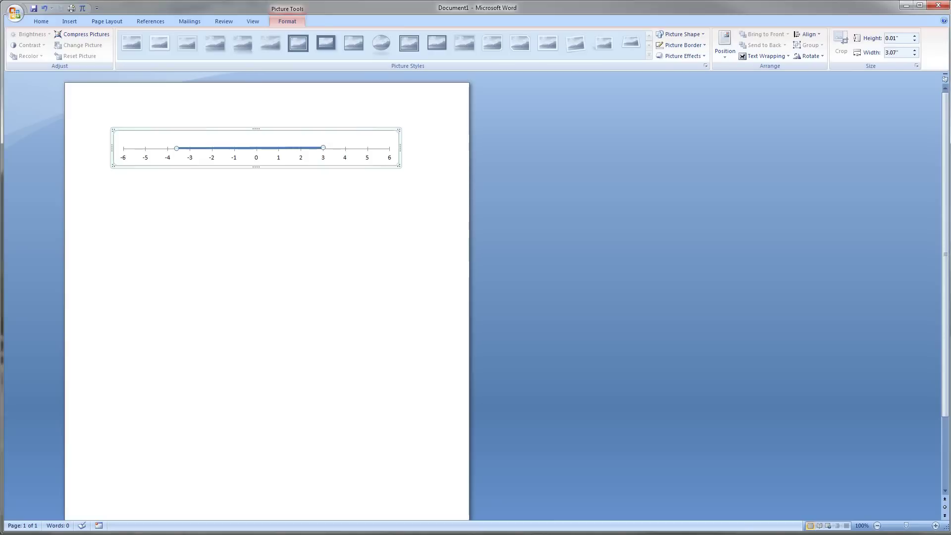
drag(178, 148, 189, 148)
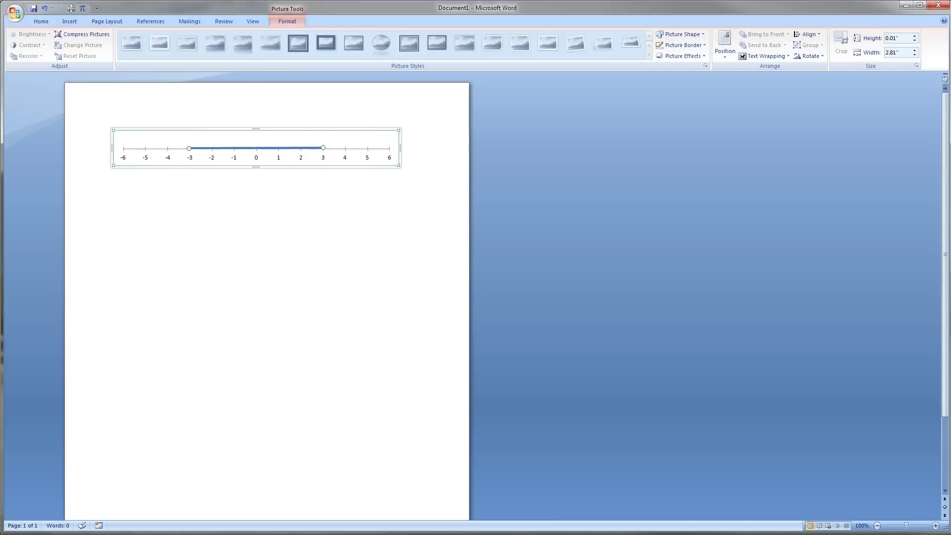
Draw a text box in the chart near -4 containing '('
click(355, 143)
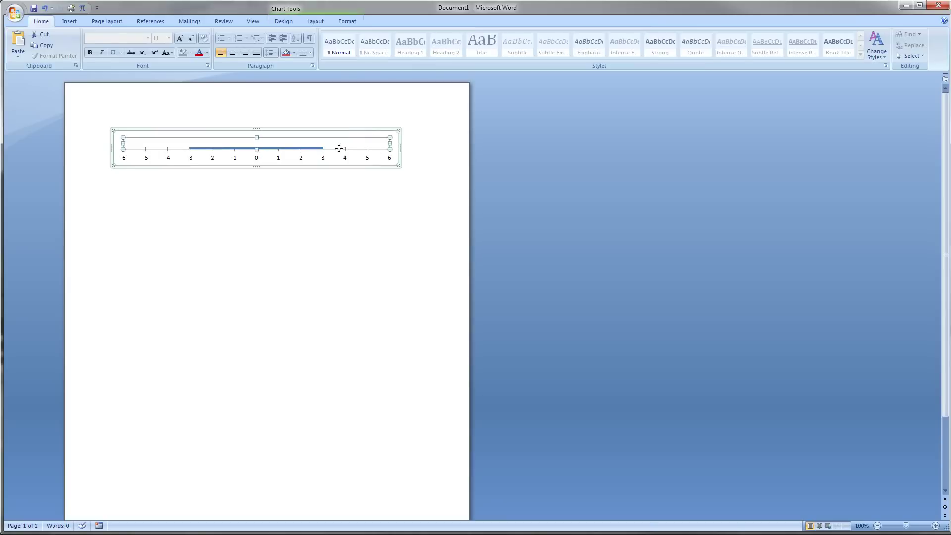
click(213, 158)
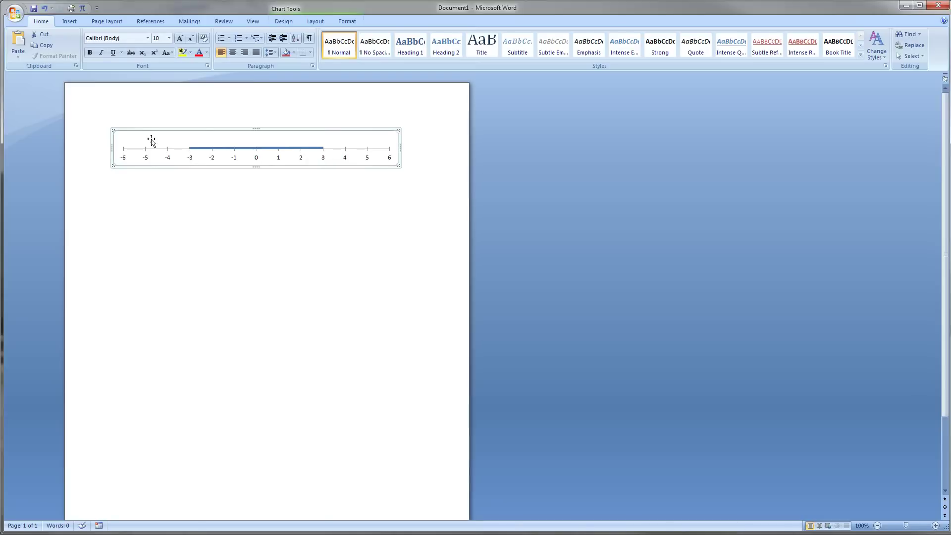
click(316, 21)
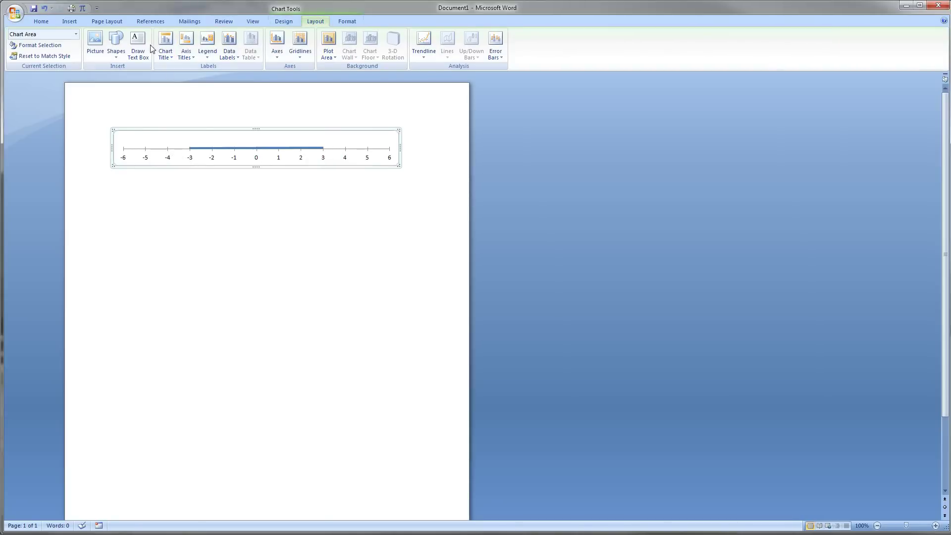
click(137, 44)
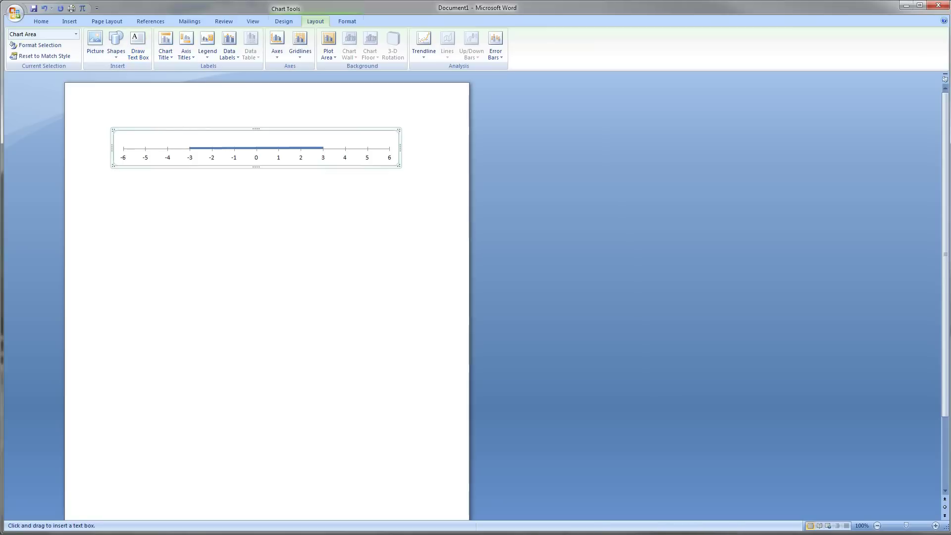
drag(165, 135, 189, 159)
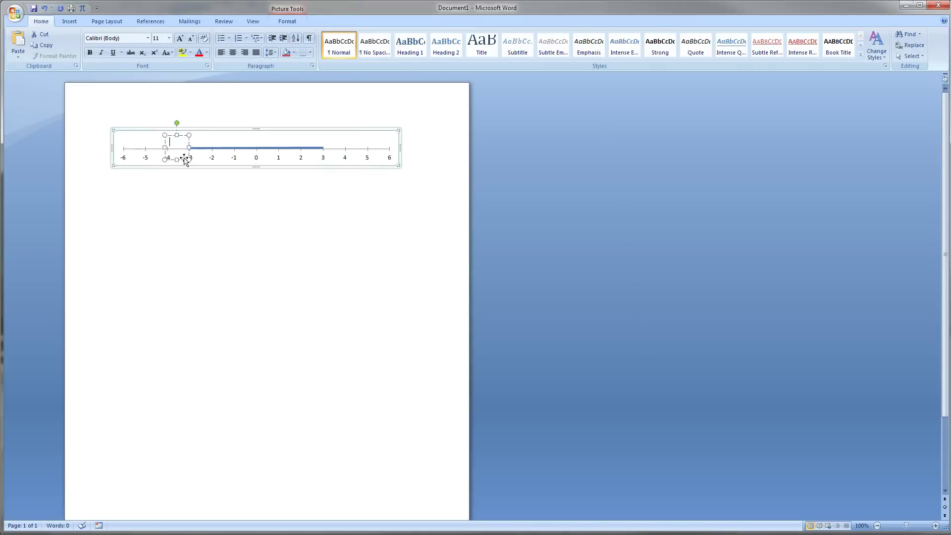
text((()
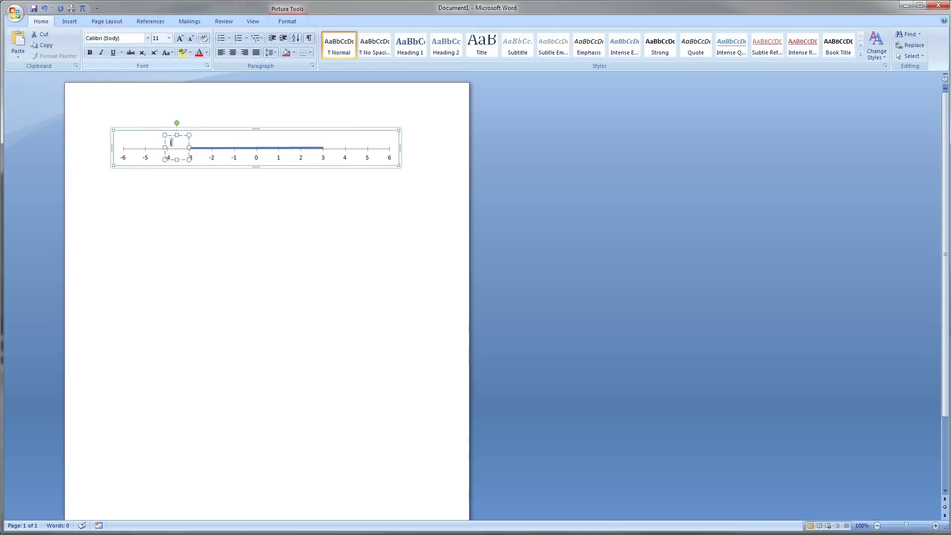
Set the parenthesis to font size 20 and colour Aqua Darker 25%
click(169, 39)
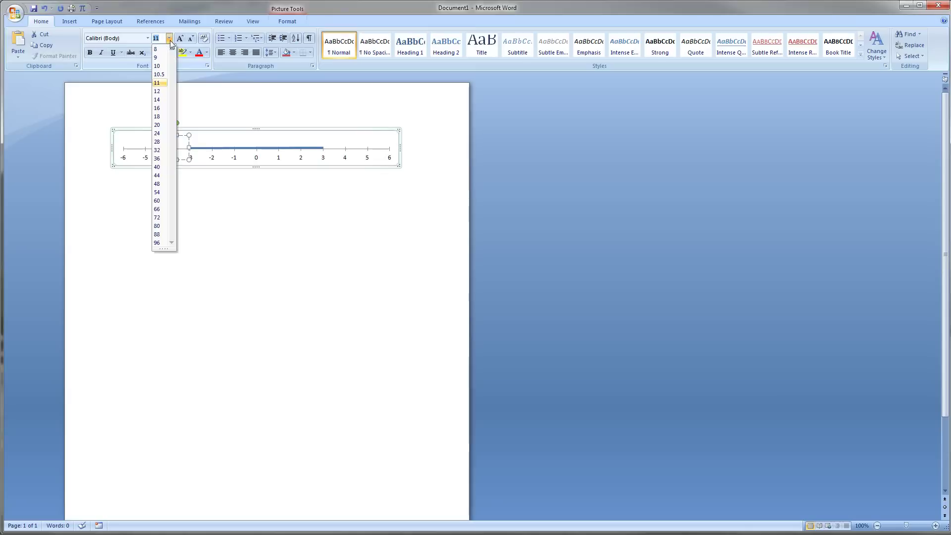
click(157, 125)
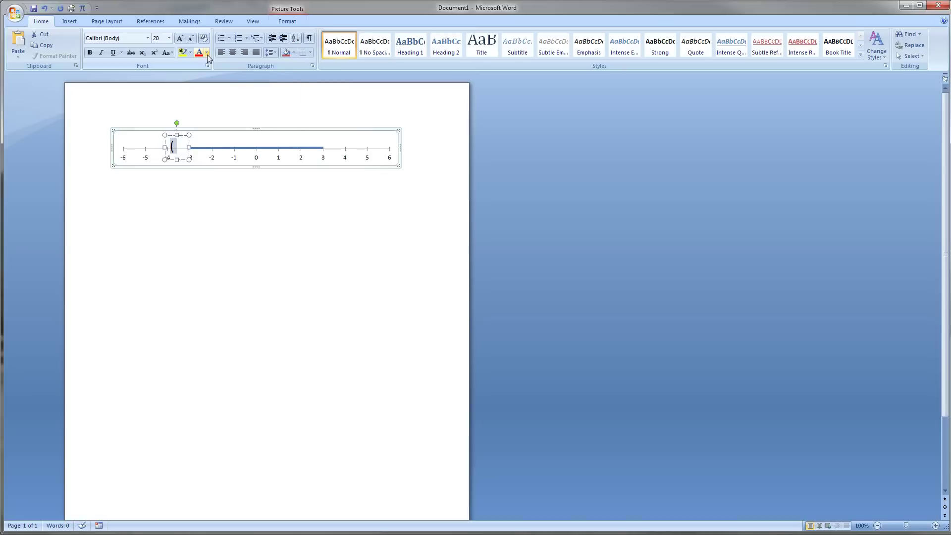
click(207, 54)
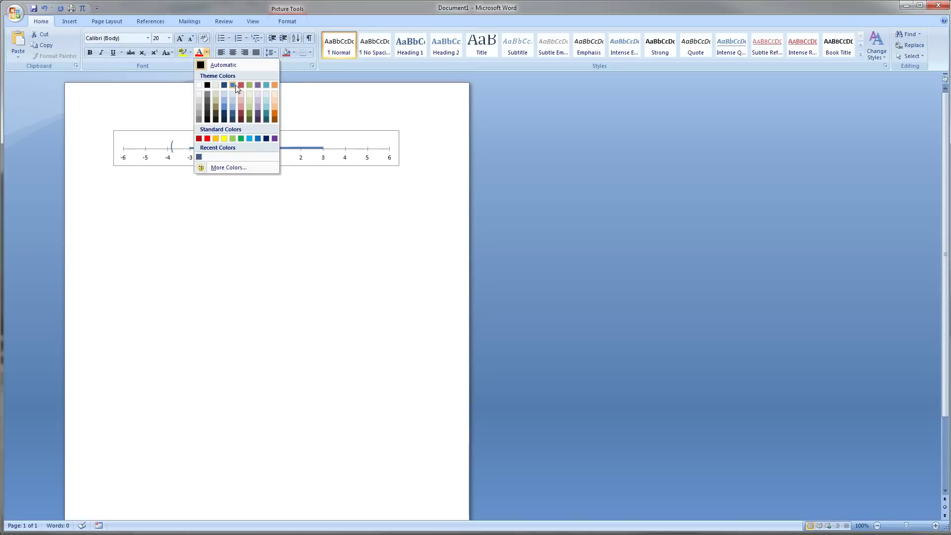
click(266, 115)
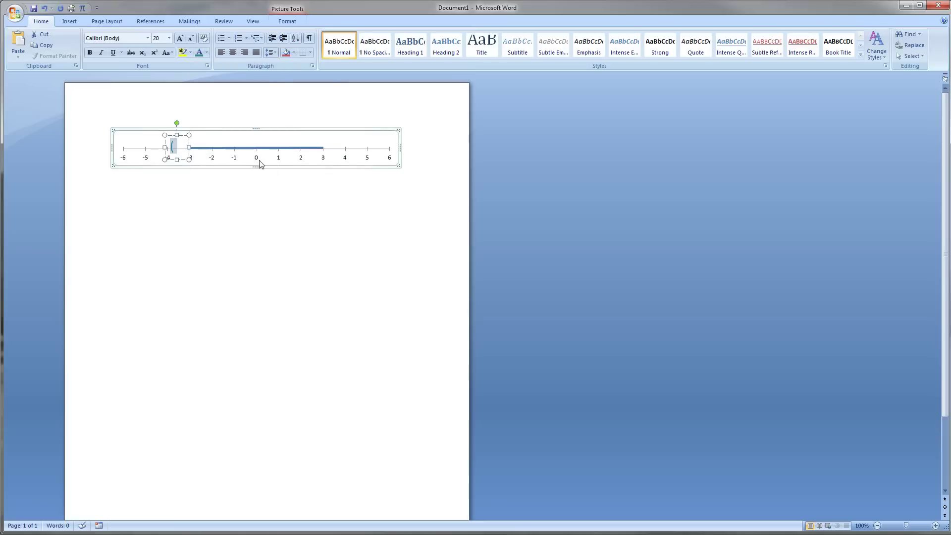
Position the parenthesis exactly at -3 on the number line
mouse_move(187, 157)
mouse_down()
mouse_move(200, 155)
mouse_move(192, 152)
mouse_up()
click(192, 152)
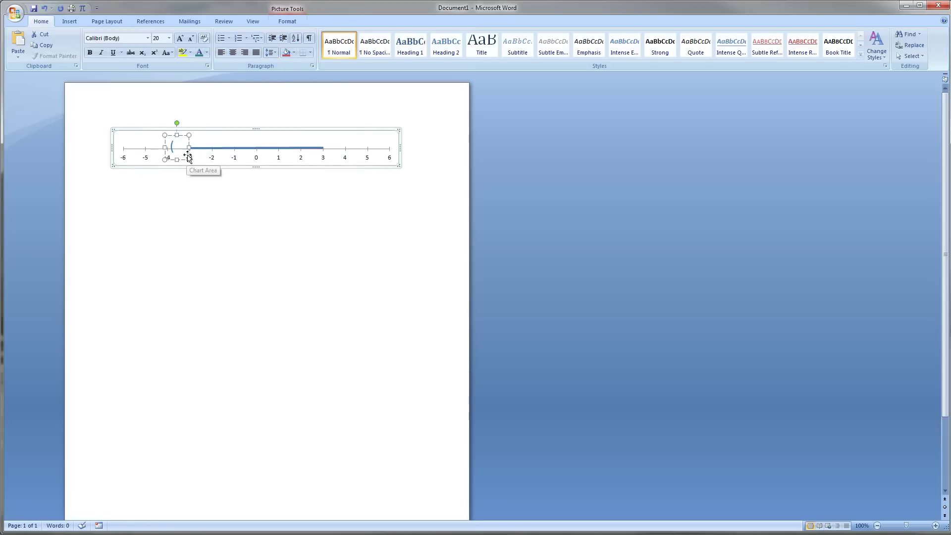
drag(194, 155, 207, 155)
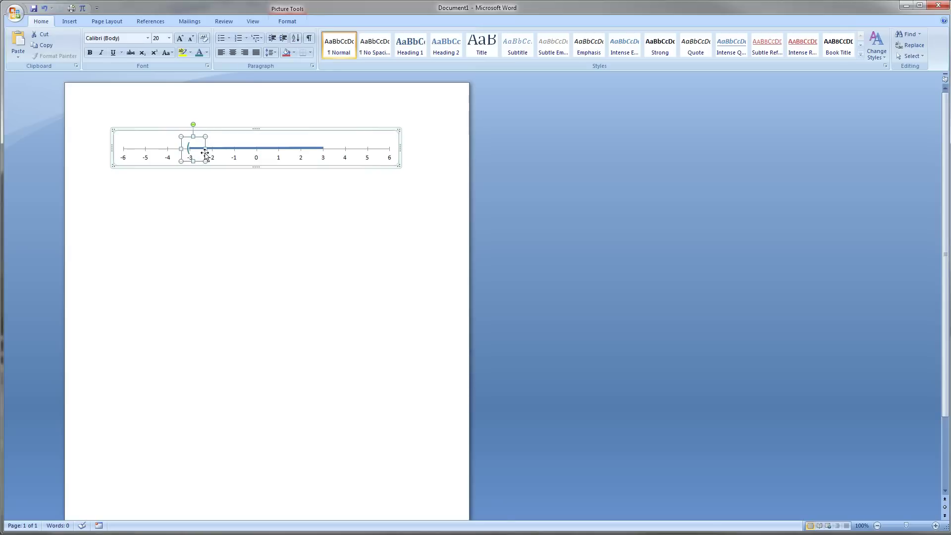
drag(205, 153, 209, 154)
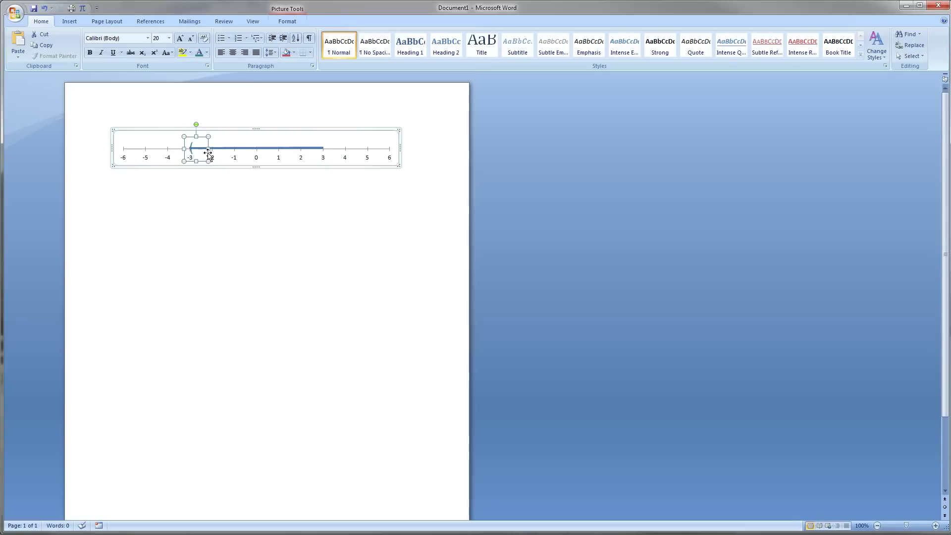
click(337, 147)
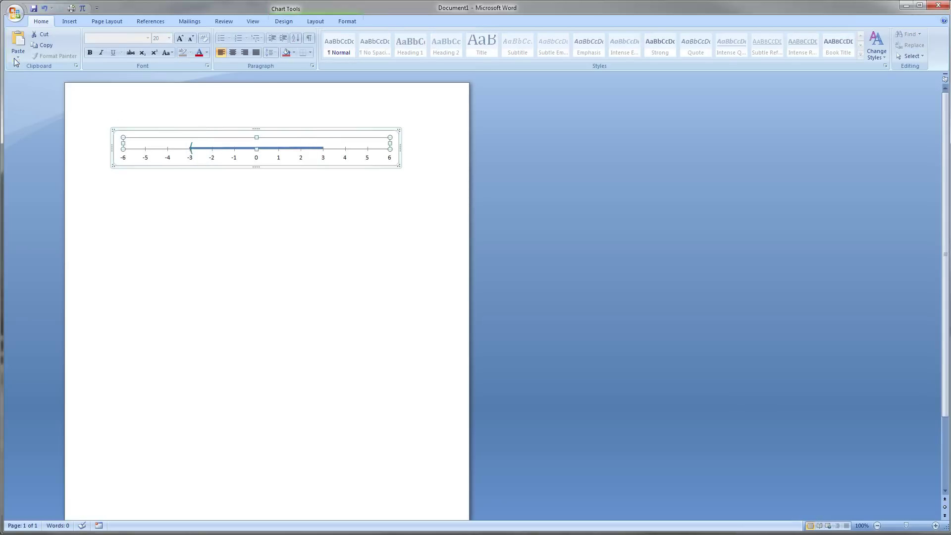
Add a text box at the segment's right end with a size-20 closing bracket ']'
click(308, 20)
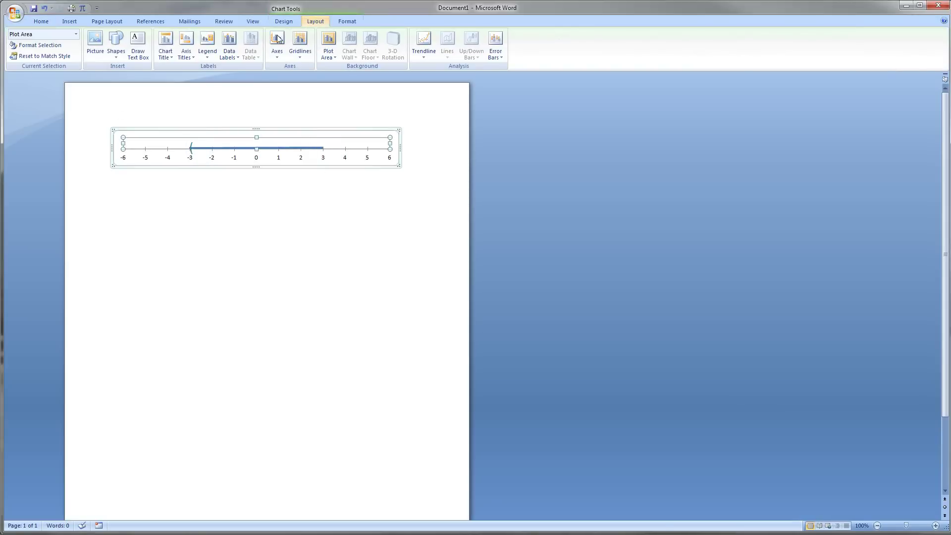
click(131, 56)
drag(322, 143, 343, 158)
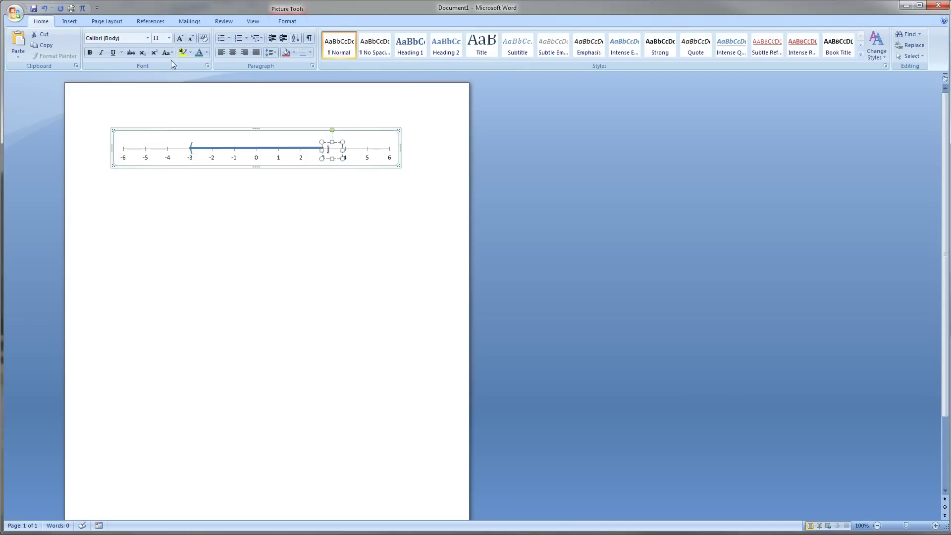
click(169, 38)
click(157, 125)
Line the bracket up on the 3 tick and return to the page
drag(341, 147, 336, 143)
click(354, 138)
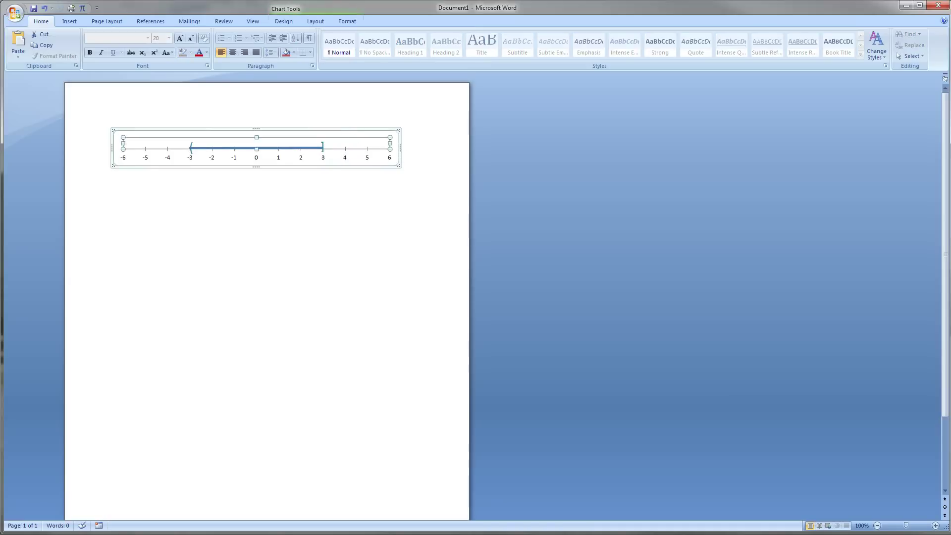
click(322, 146)
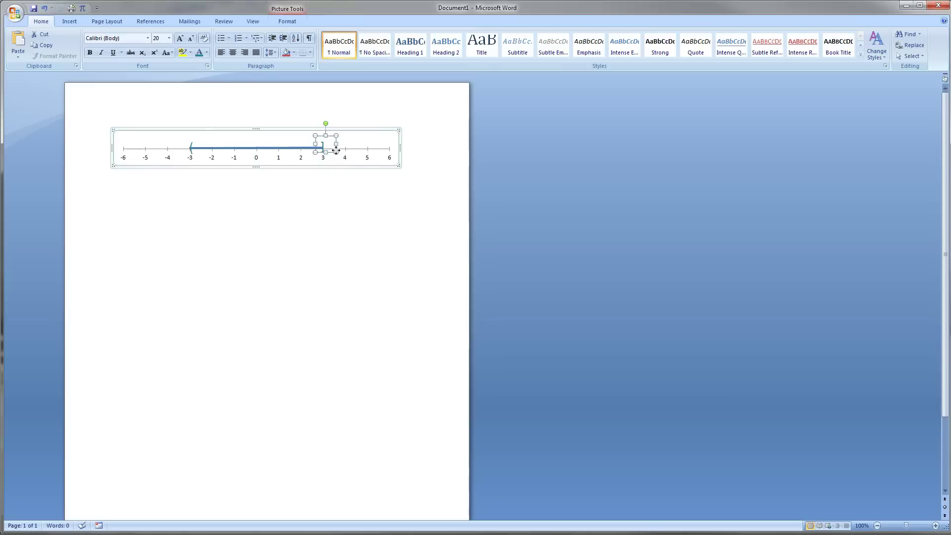
drag(335, 150, 339, 143)
click(113, 178)
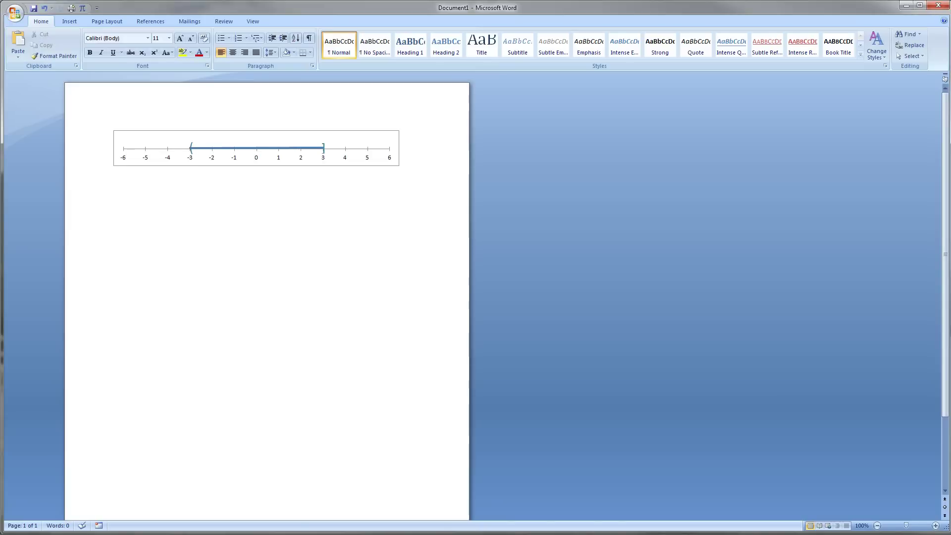
Paste a copy of the number-line chart below the original
click(387, 165)
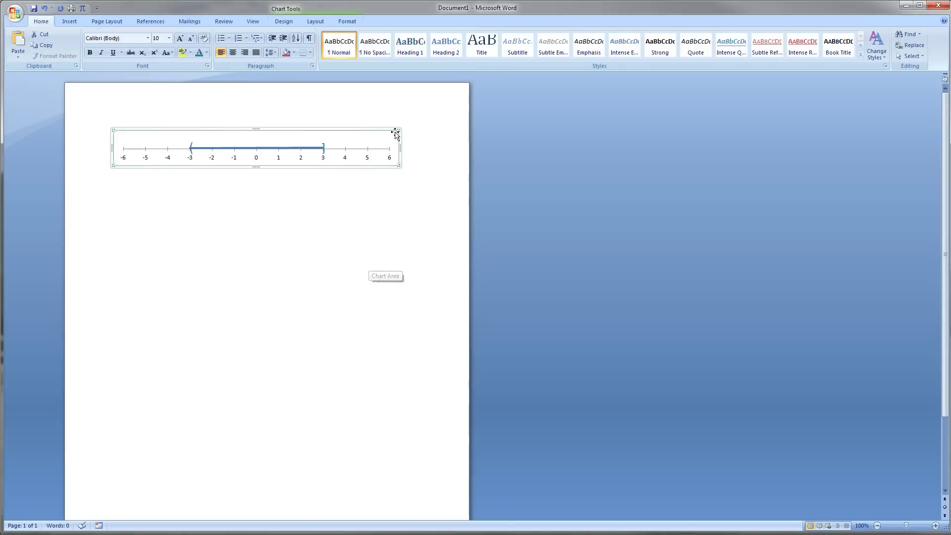
key(Down)
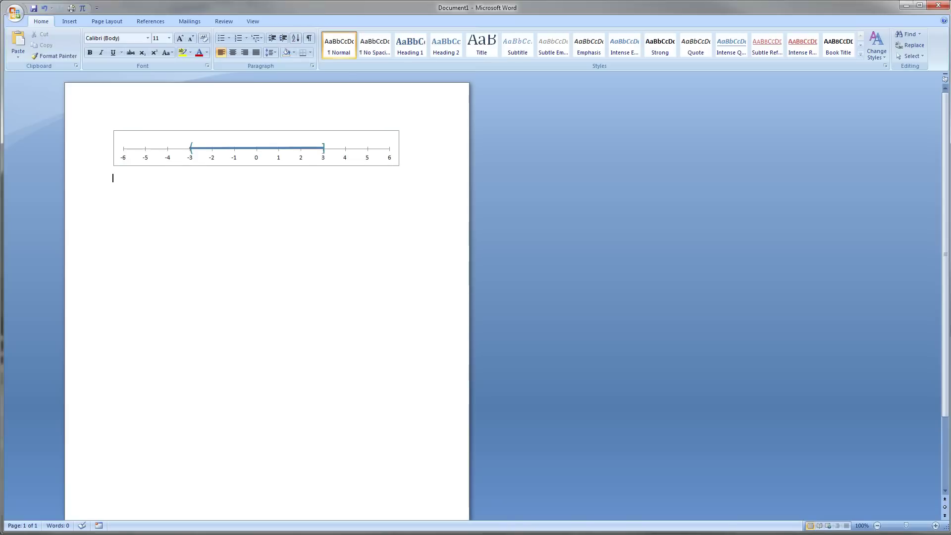
key(ctrl+v)
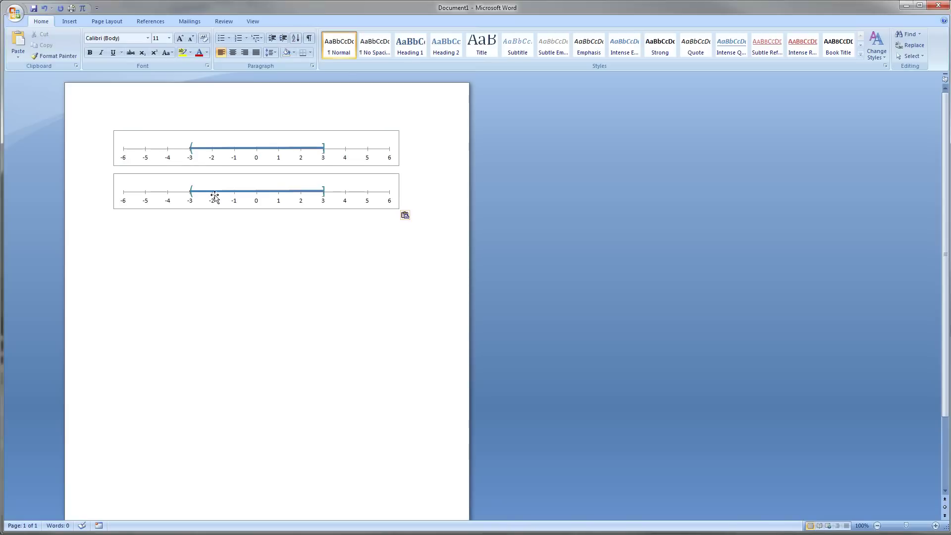
Delete the opening parenthesis at -3 on the copied number line
click(218, 191)
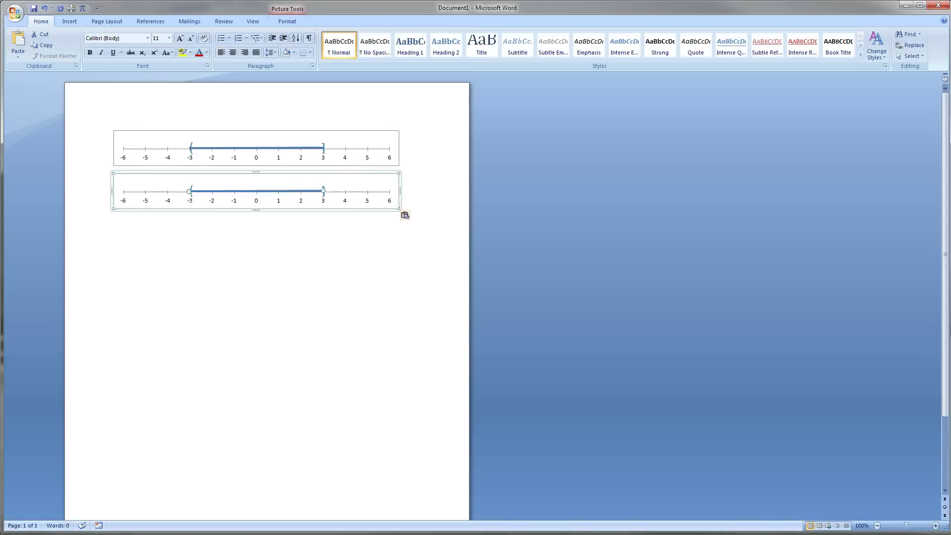
click(190, 197)
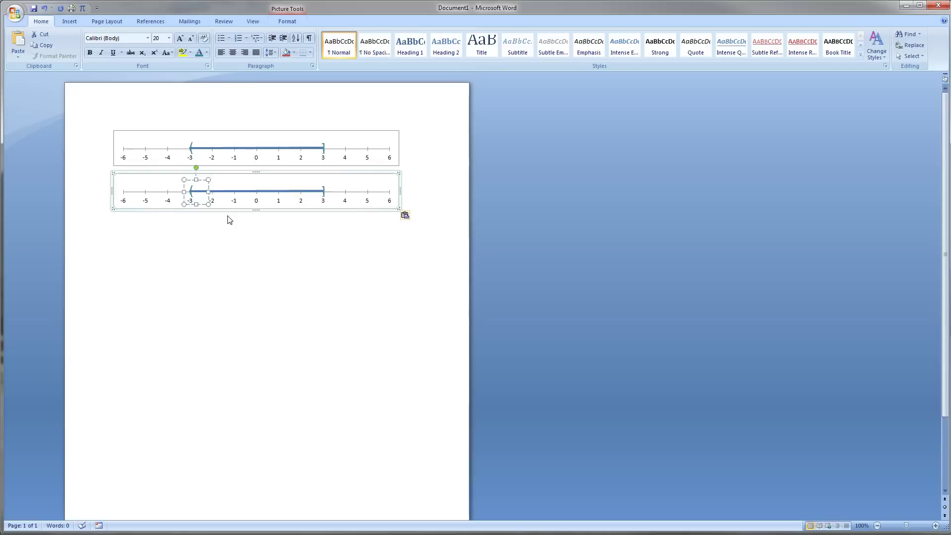
click(213, 193)
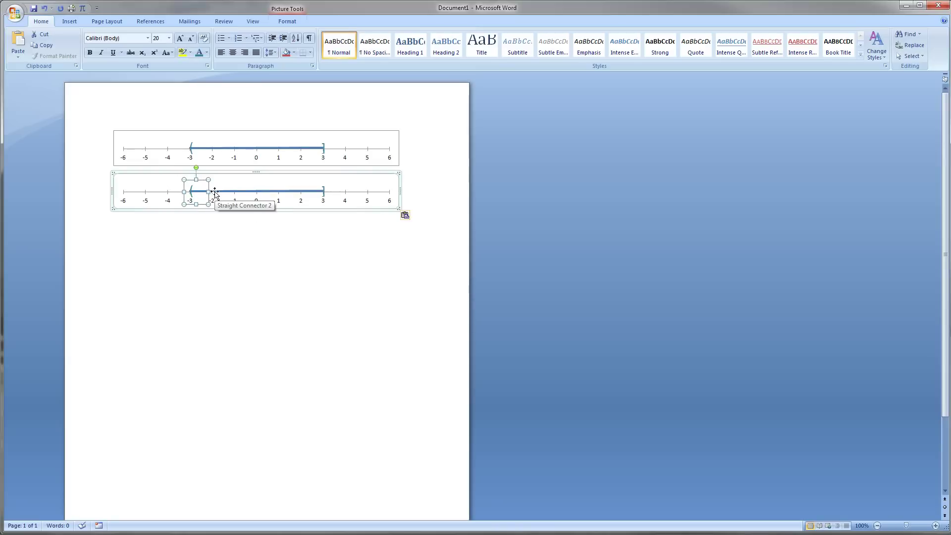
key(Delete)
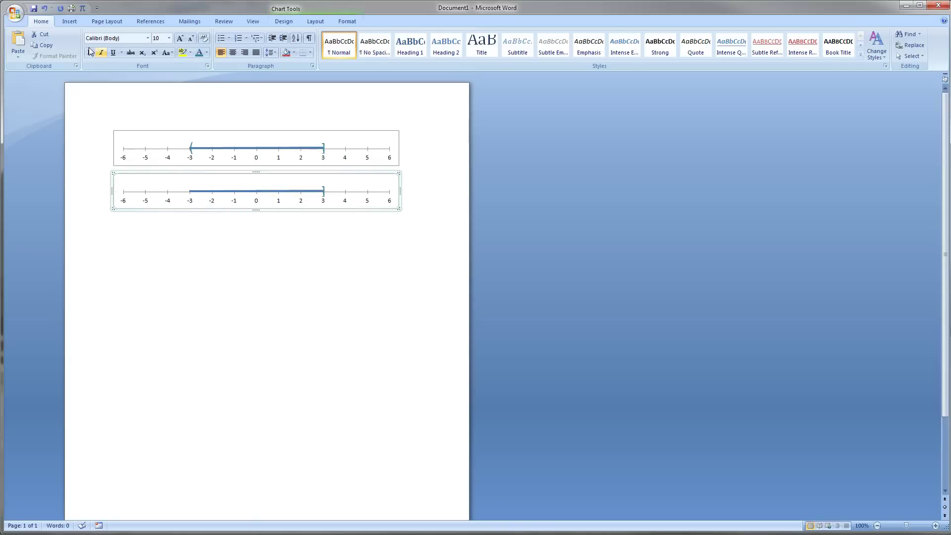
Draw a left arrow at -6 on the second line with no outline
click(316, 22)
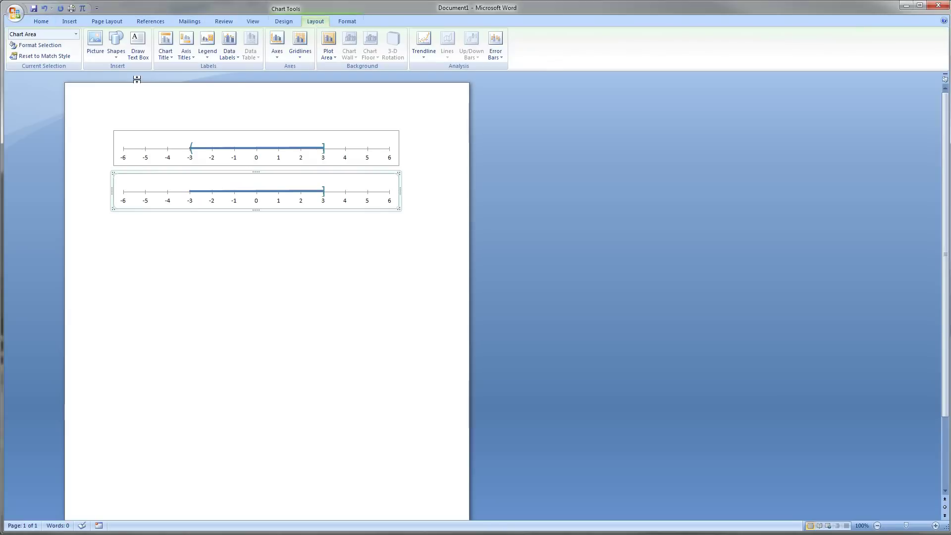
click(120, 57)
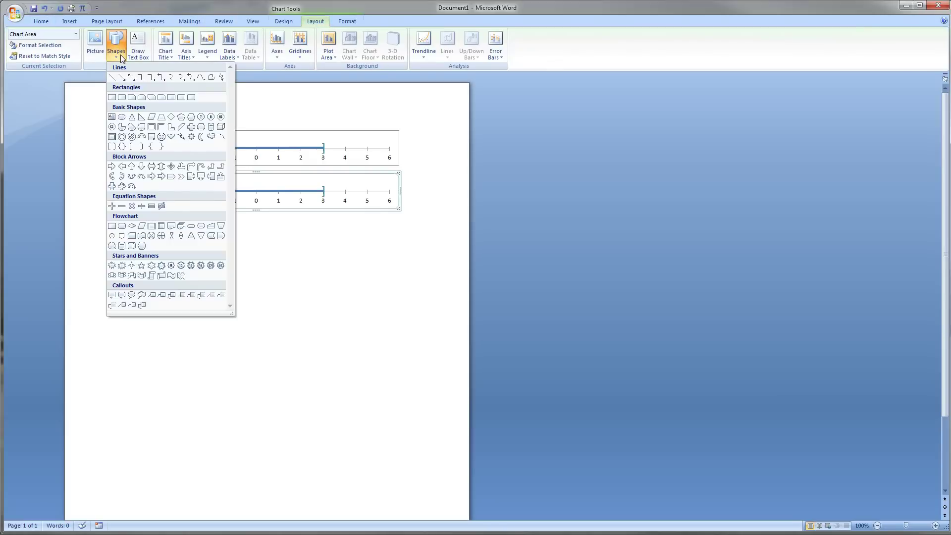
click(122, 167)
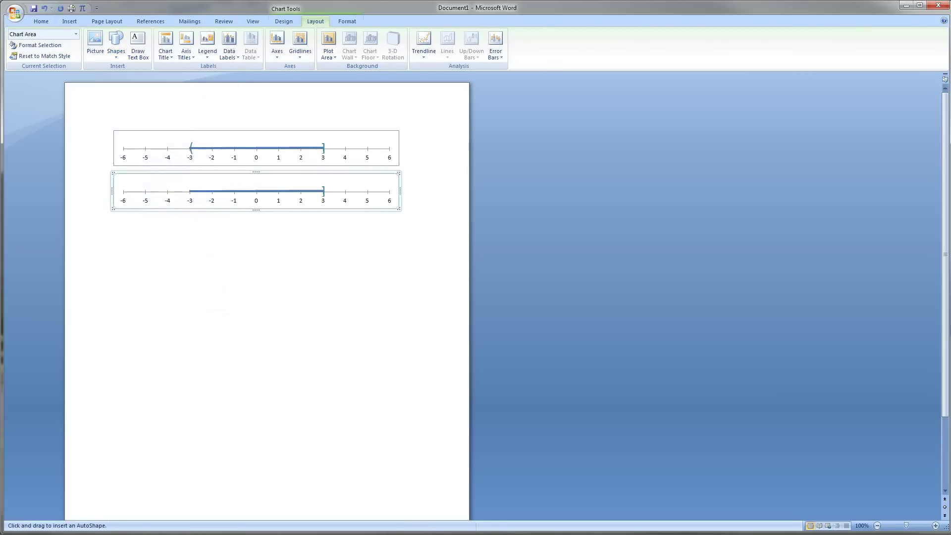
mouse_move(117, 187)
mouse_down()
mouse_move(149, 203)
mouse_move(132, 193)
mouse_up()
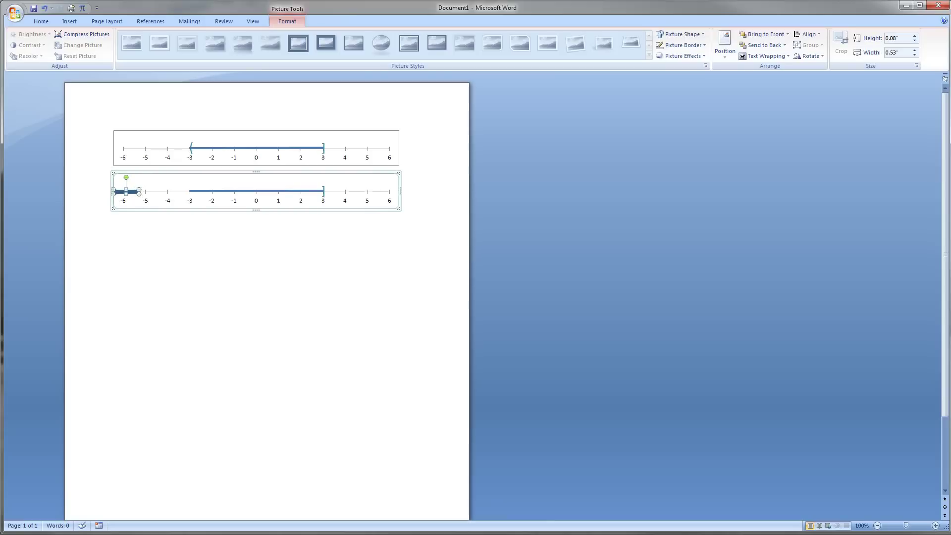
click(158, 198)
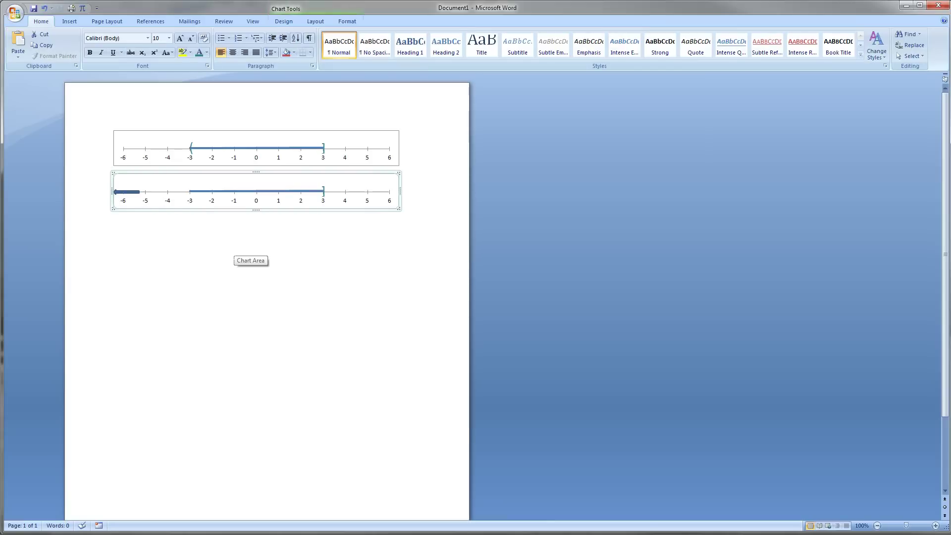
click(138, 196)
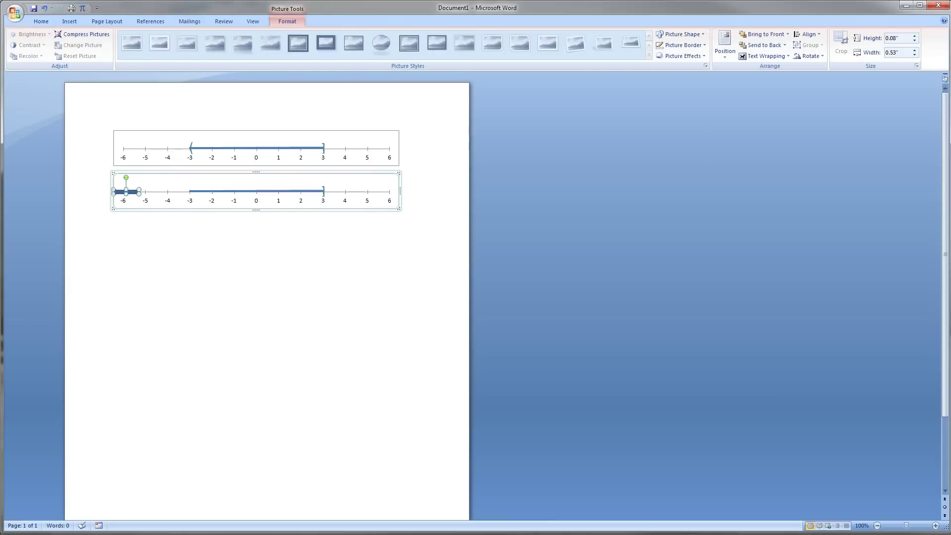
click(682, 46)
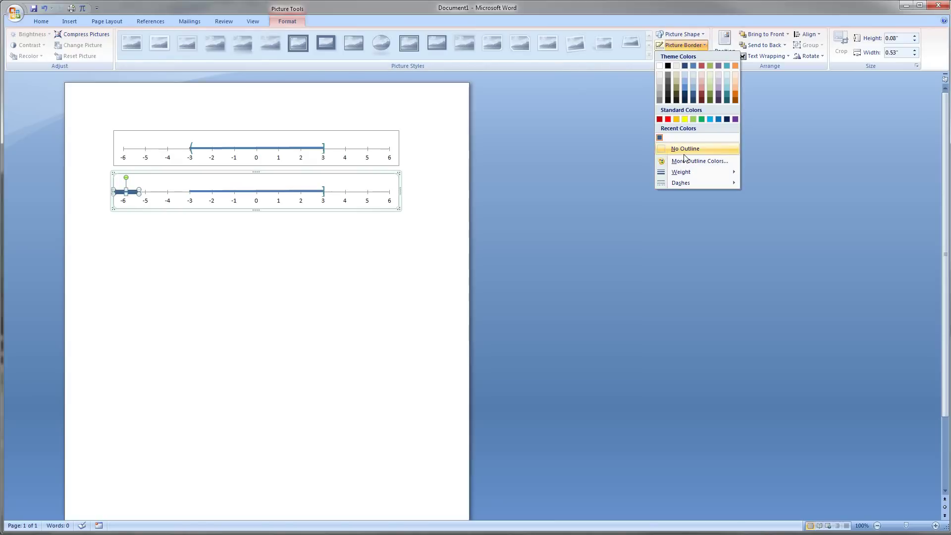
click(322, 198)
click(168, 200)
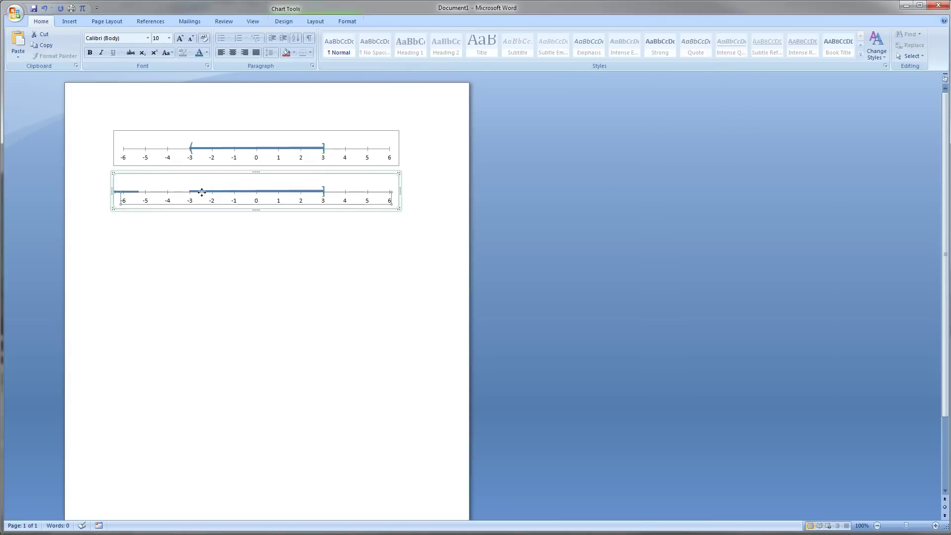
Stretch the blue segment's left end out to the arrow at -6
click(198, 192)
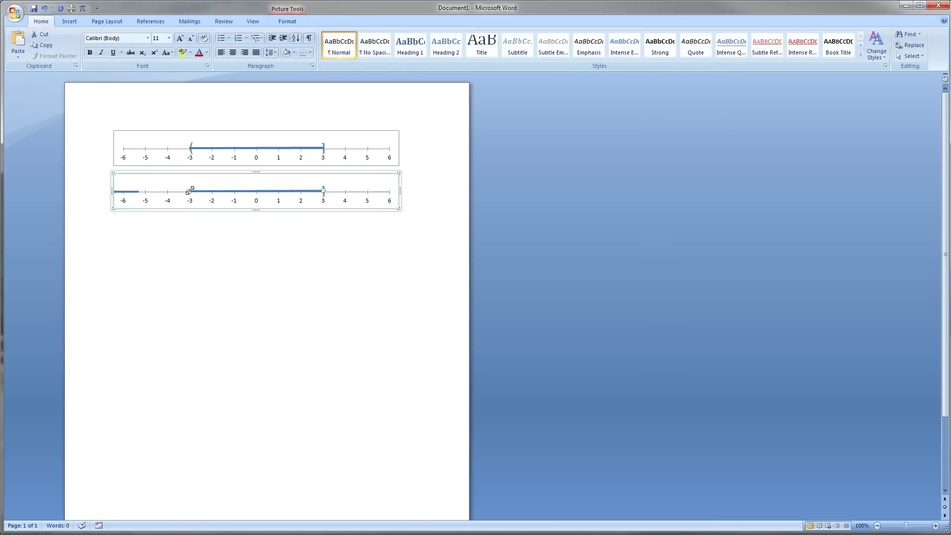
drag(149, 191, 139, 191)
click(353, 187)
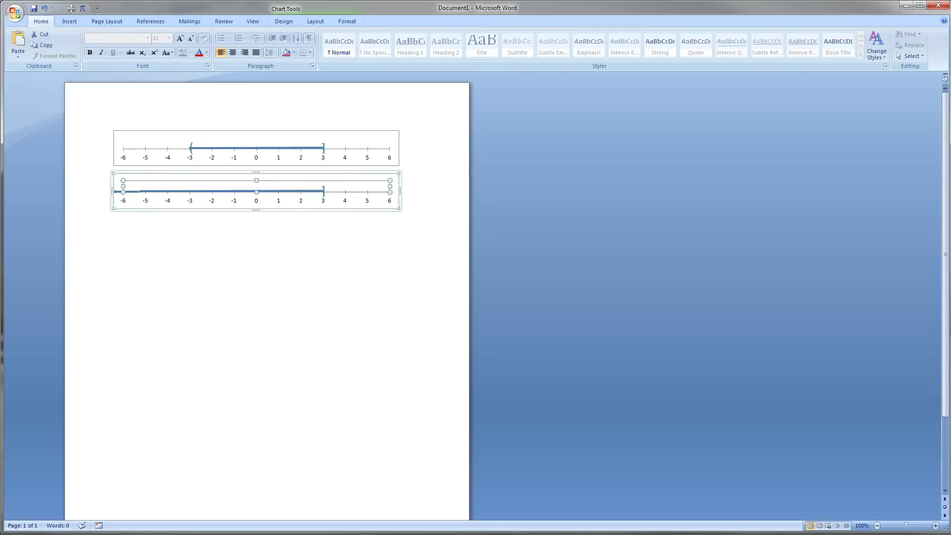
click(132, 191)
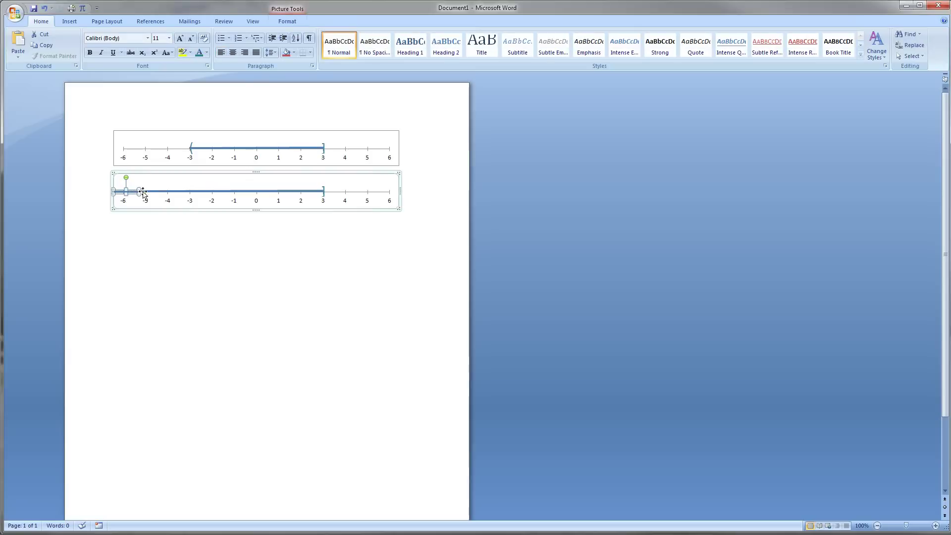
click(143, 192)
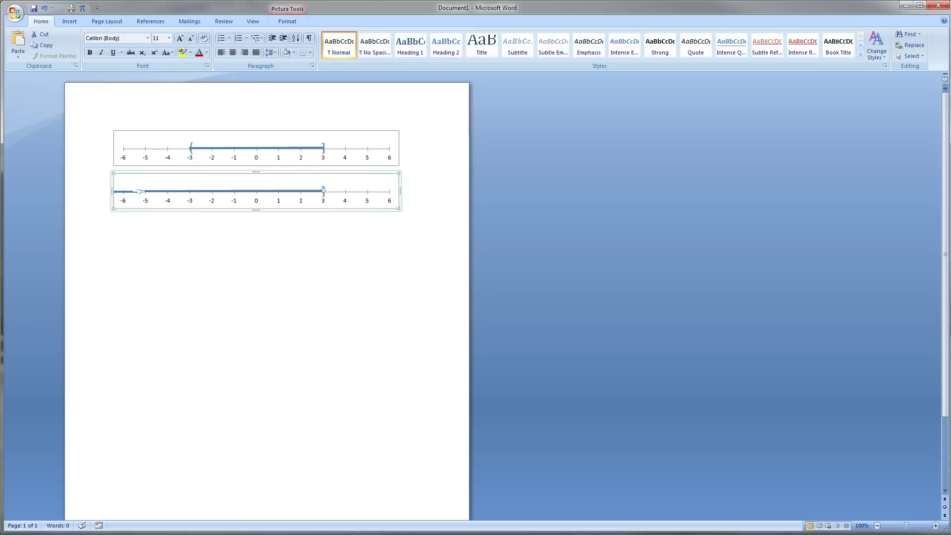
click(240, 184)
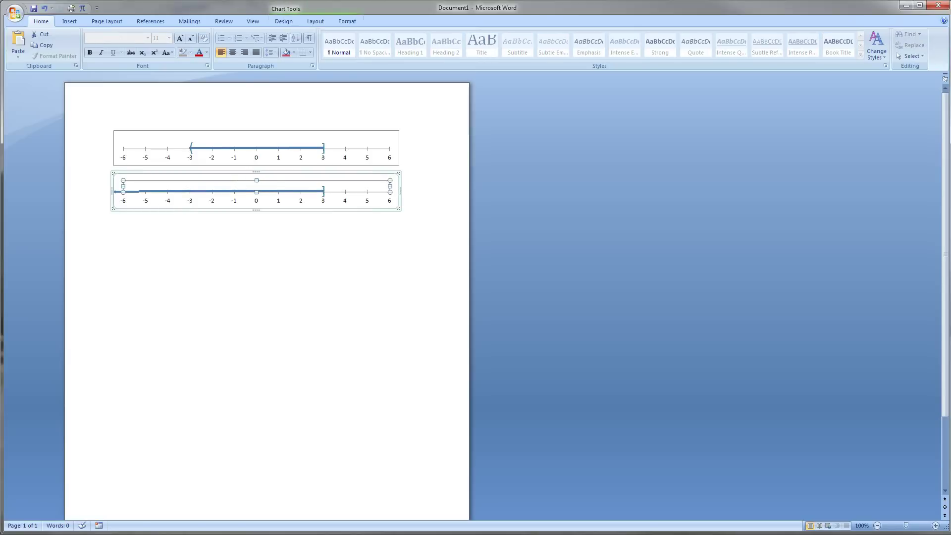
click(400, 205)
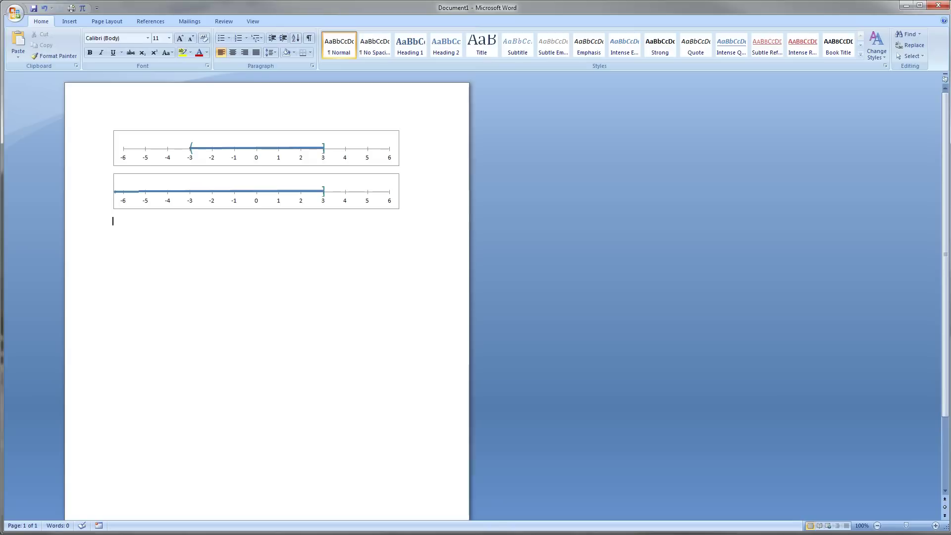
Paste a third number line and move its parenthesis from -3 to about -5
key(ctrl+v)
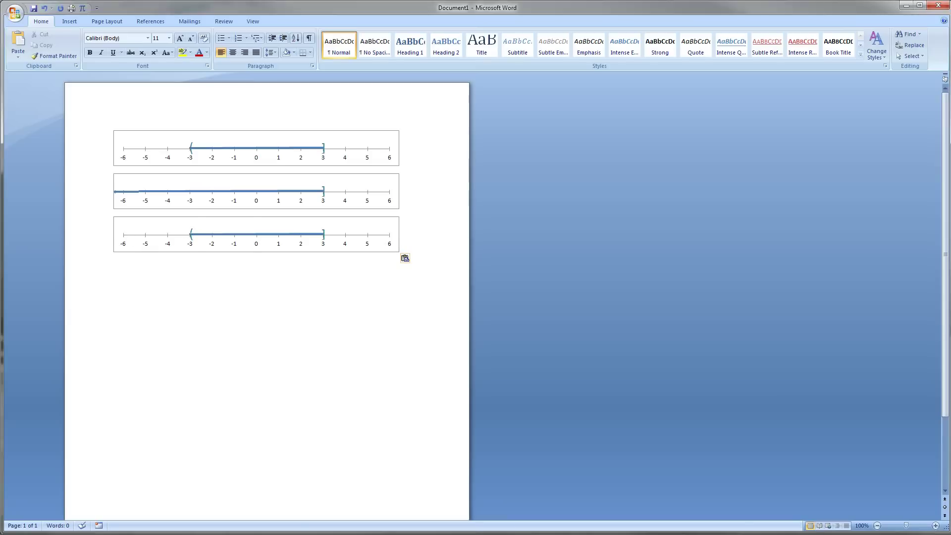
click(191, 230)
click(190, 224)
drag(190, 224, 142, 223)
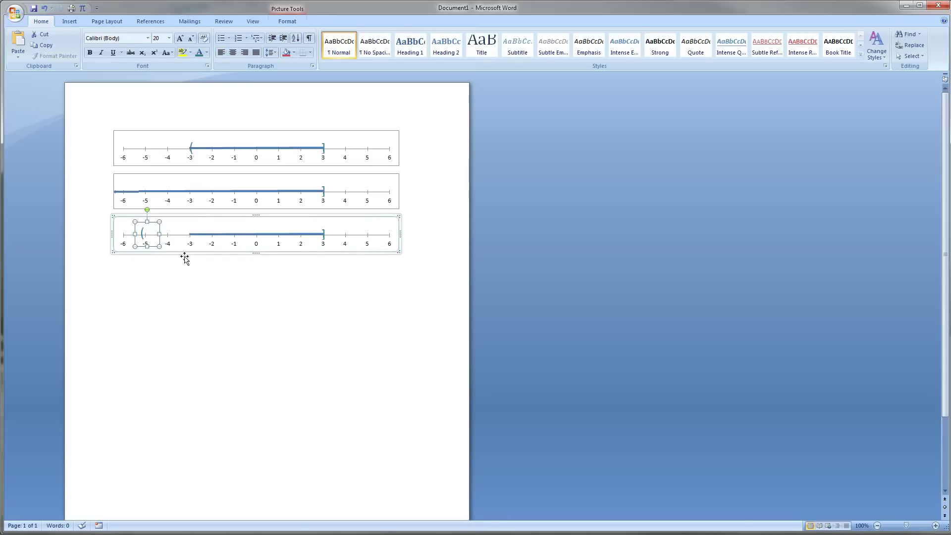
click(166, 219)
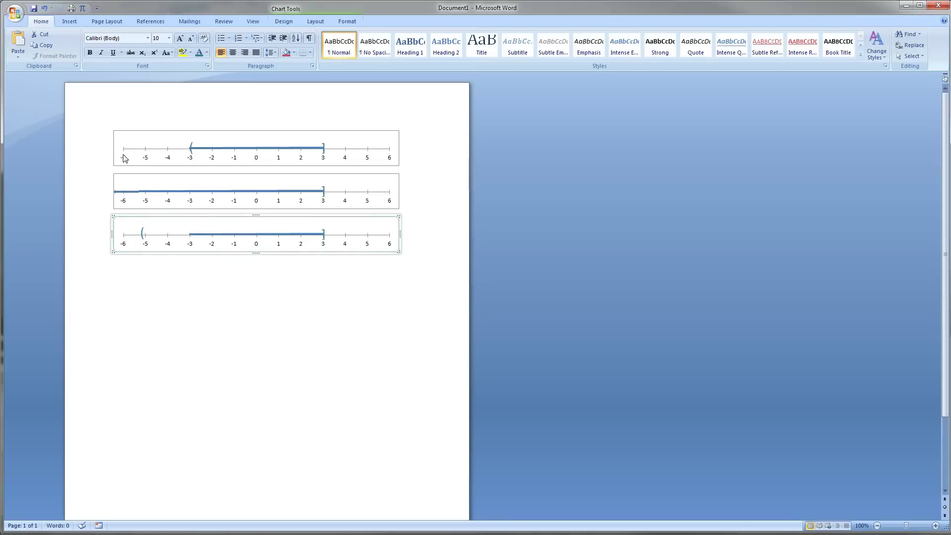
Add a size-20 '[' bracket at -4 on the third number line
click(315, 20)
click(144, 55)
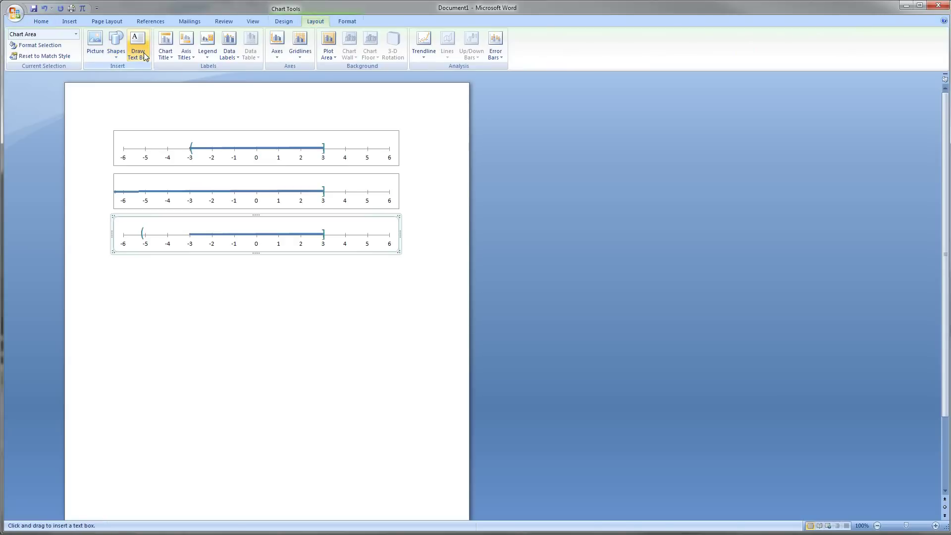
click(143, 56)
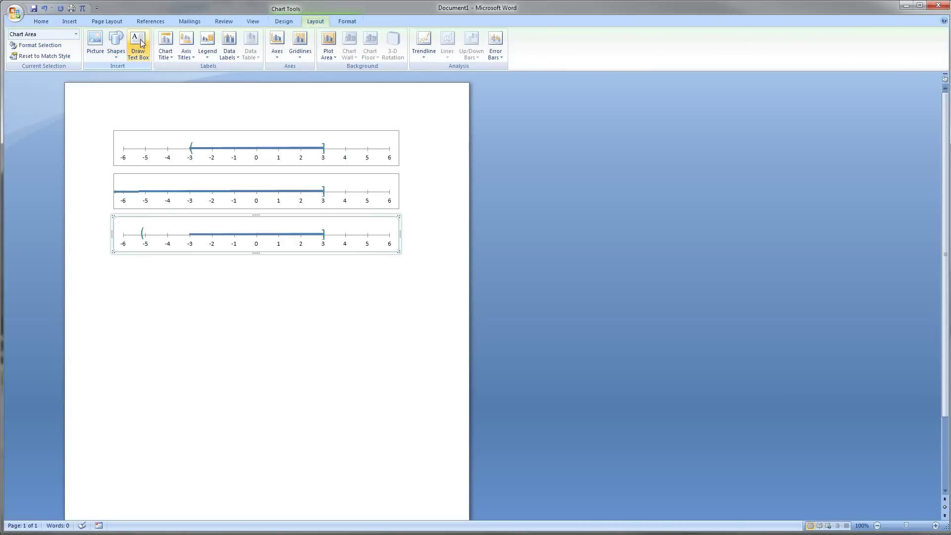
click(164, 229)
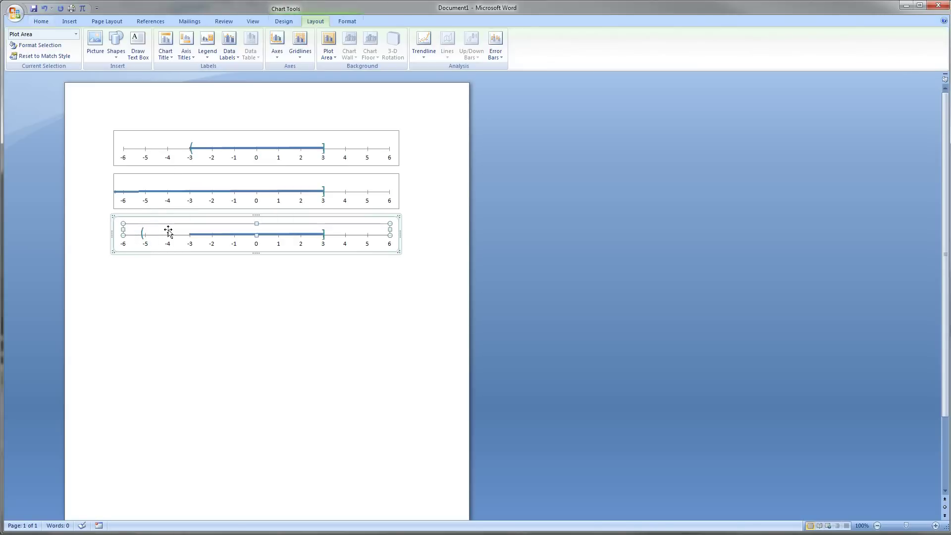
click(141, 55)
click(154, 227)
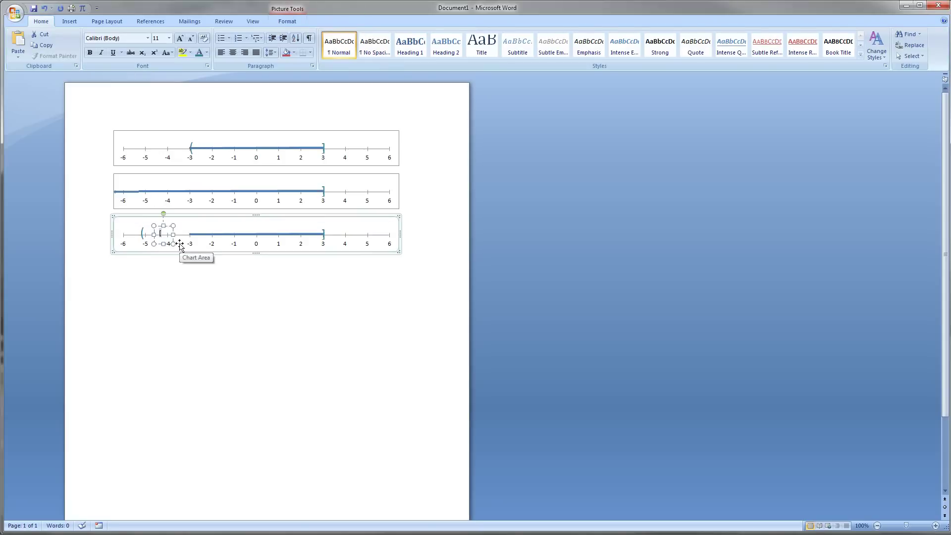
click(169, 38)
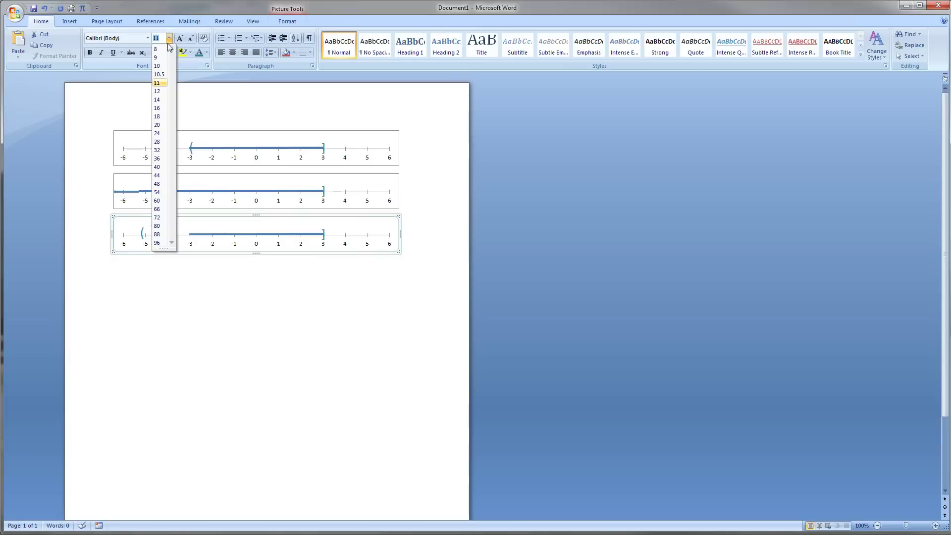
click(157, 125)
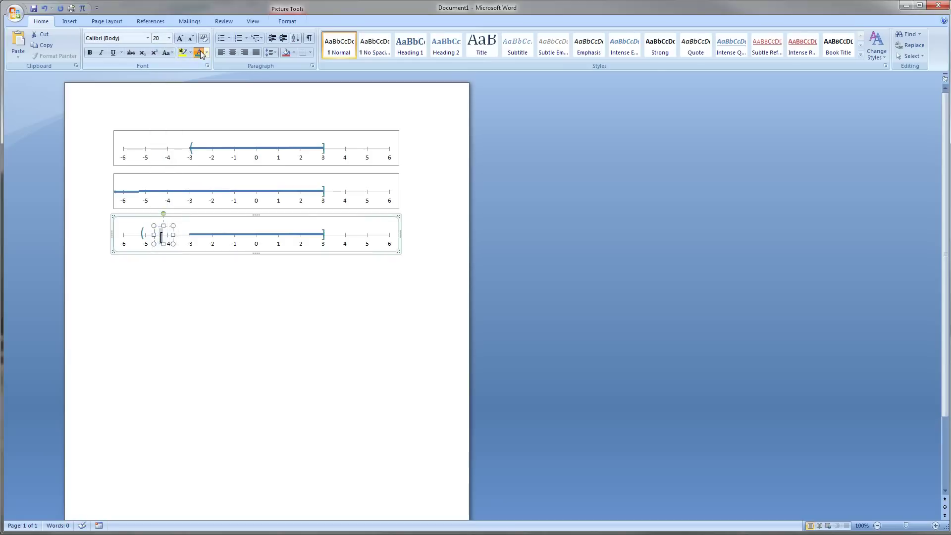
click(198, 225)
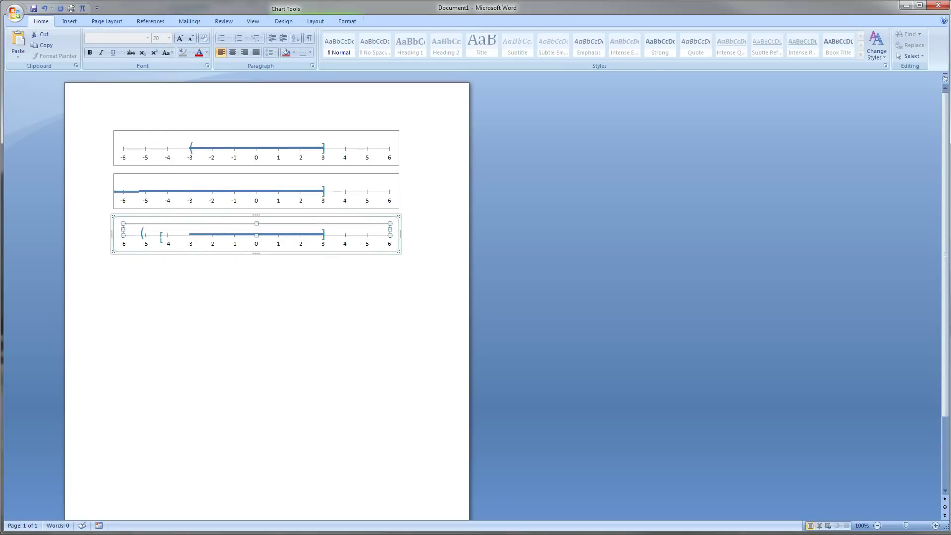
click(162, 236)
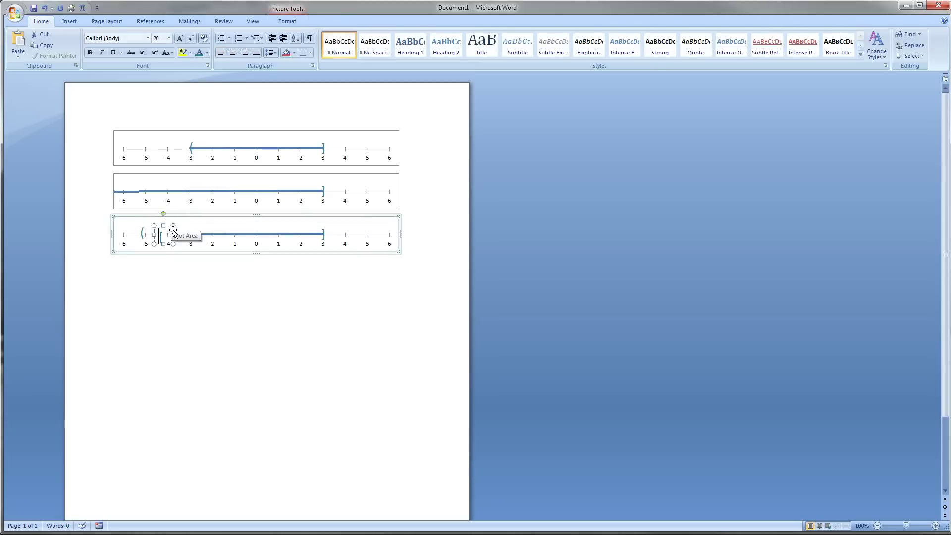
drag(174, 231, 173, 223)
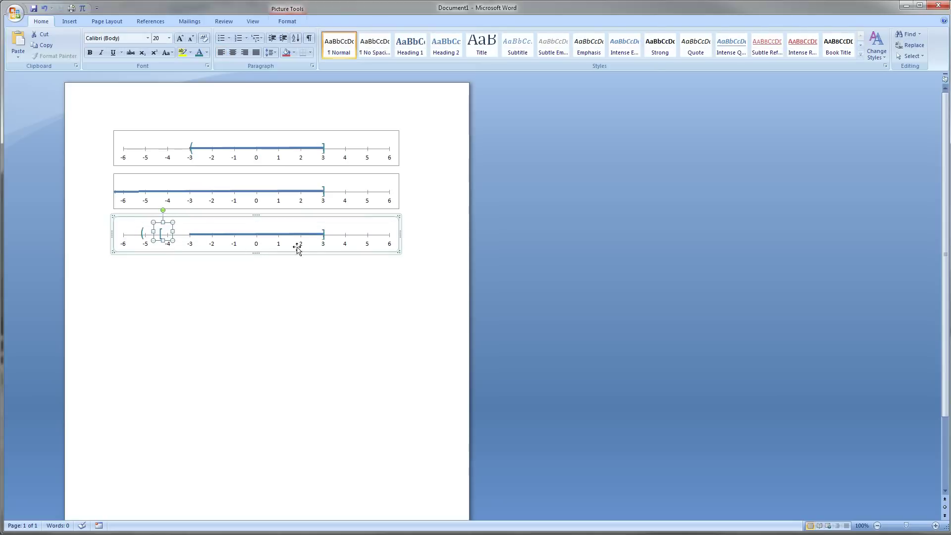
click(345, 225)
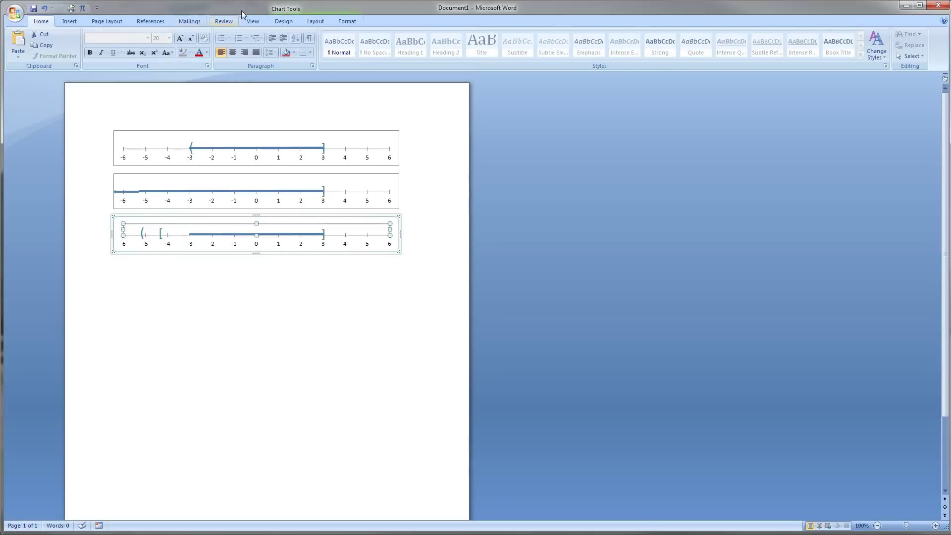
Add a size-20 ')' mark at the 4 tick and select the third chart
click(315, 22)
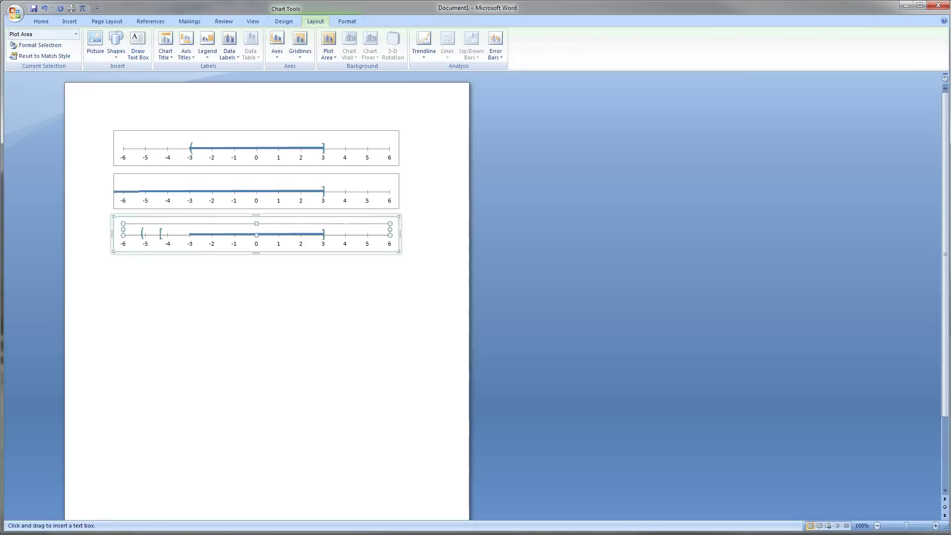
drag(333, 225, 348, 243)
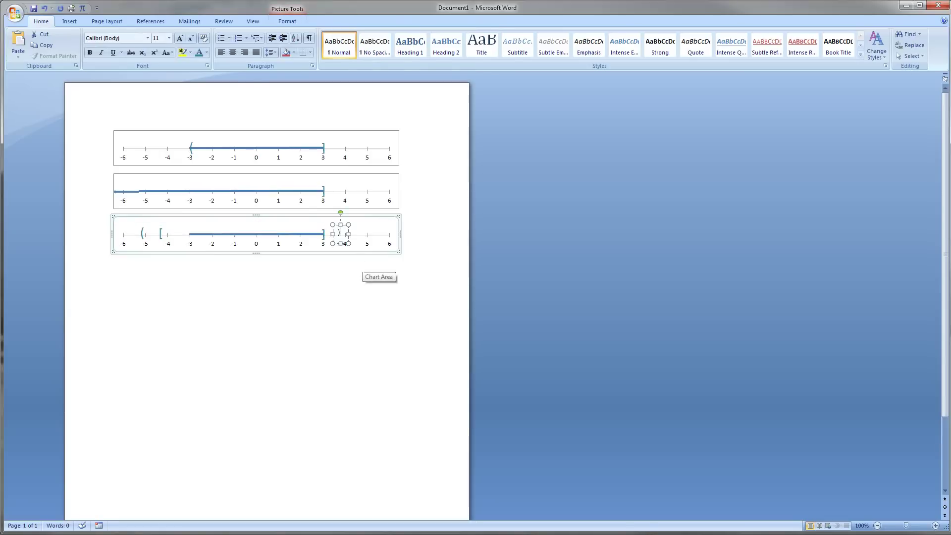
text())
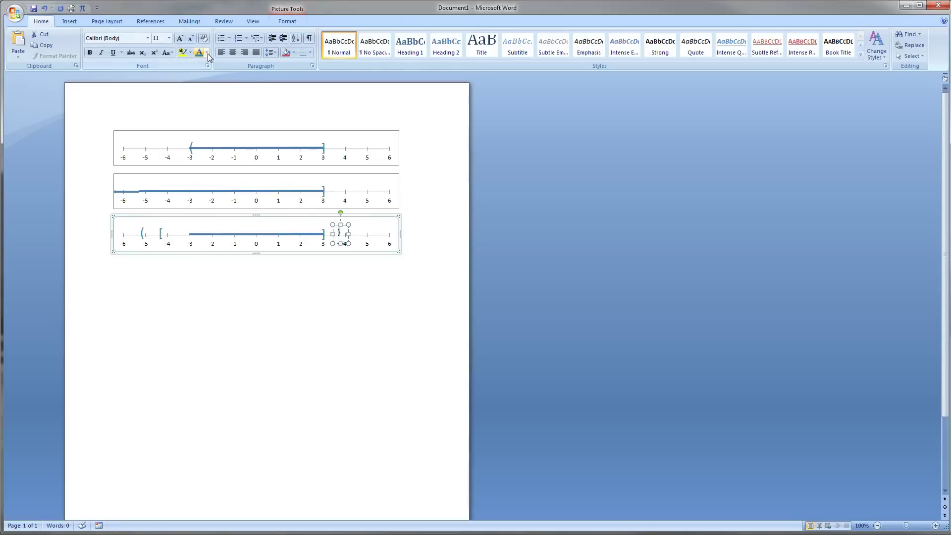
click(169, 38)
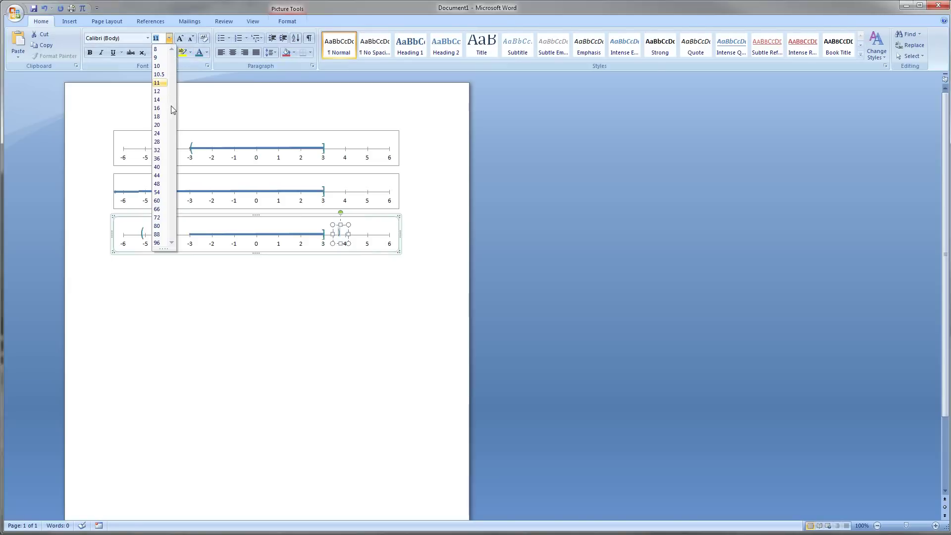
click(157, 125)
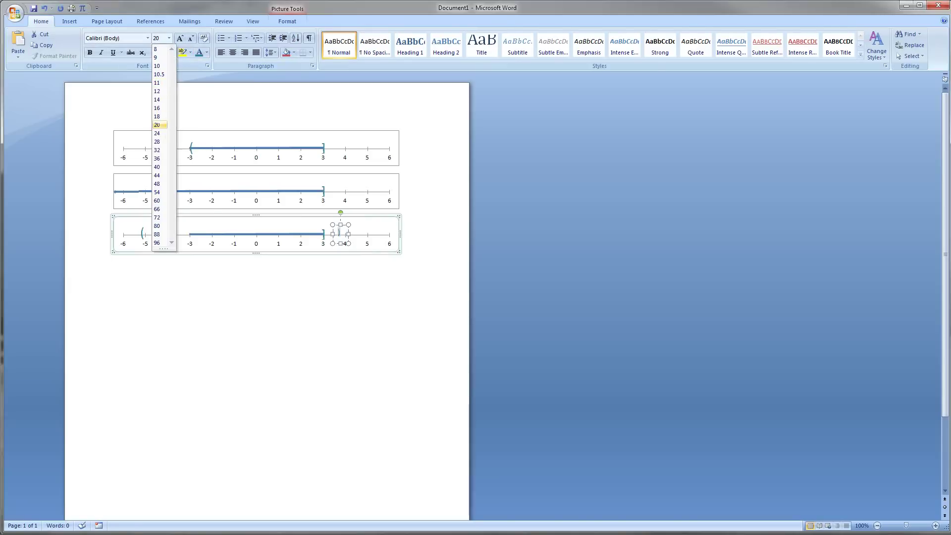
click(362, 231)
click(128, 241)
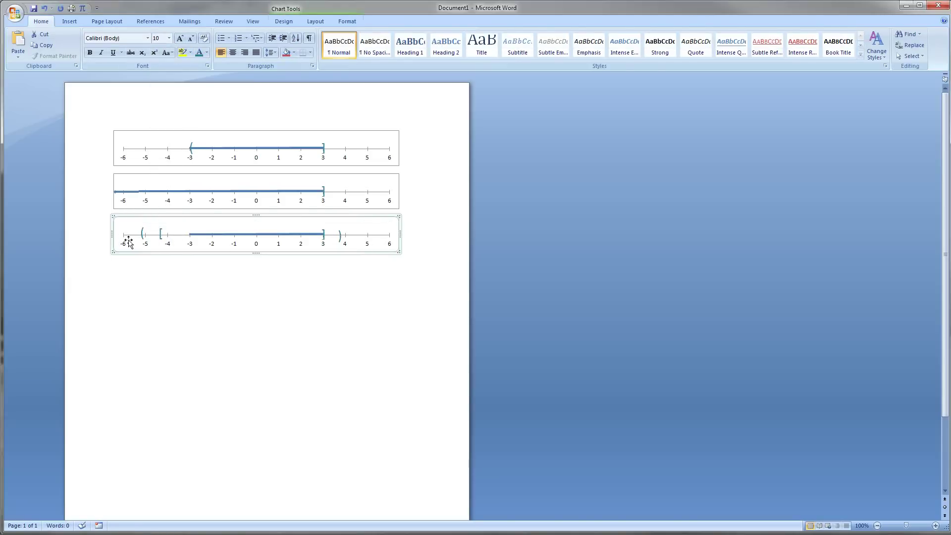
Draw a left block arrow with no outline at the -6 end of the third number line
click(315, 21)
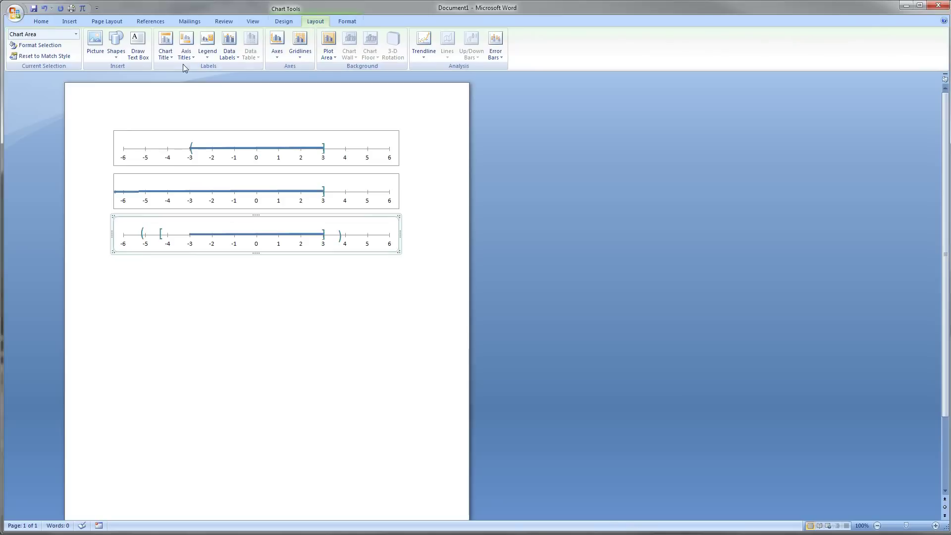
click(116, 47)
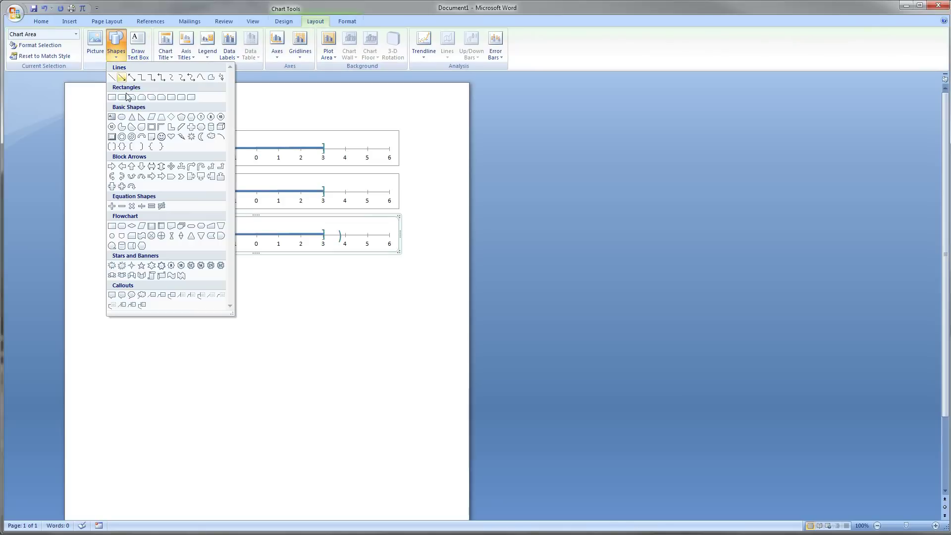
click(130, 169)
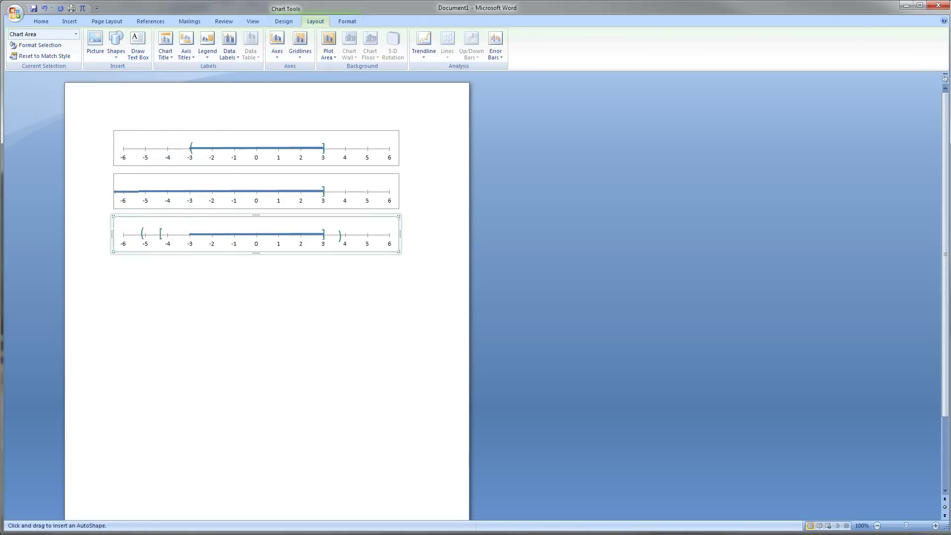
drag(117, 228, 138, 231)
click(694, 45)
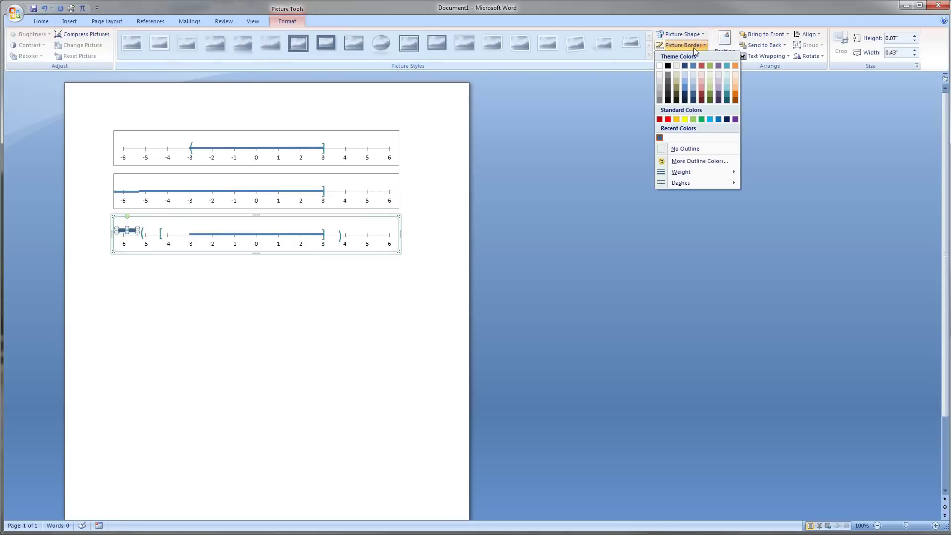
click(693, 148)
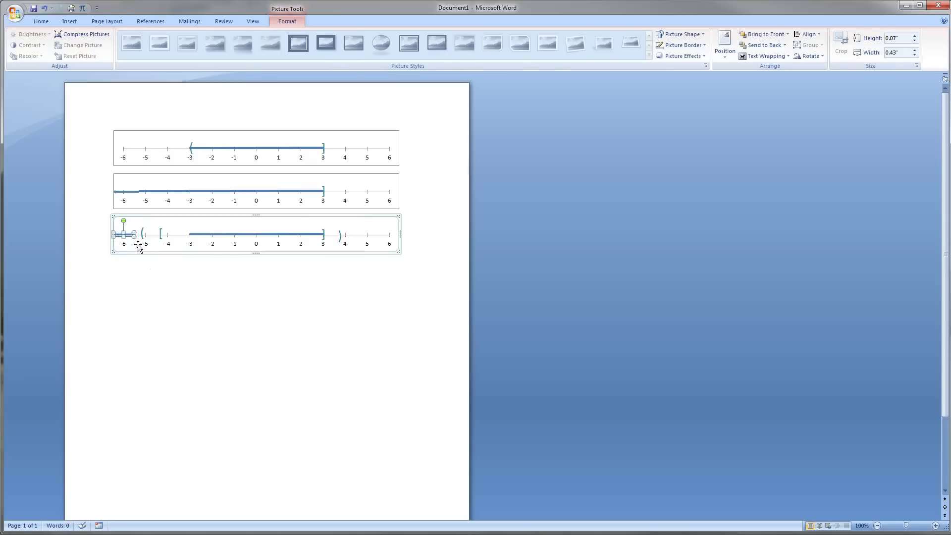
click(138, 245)
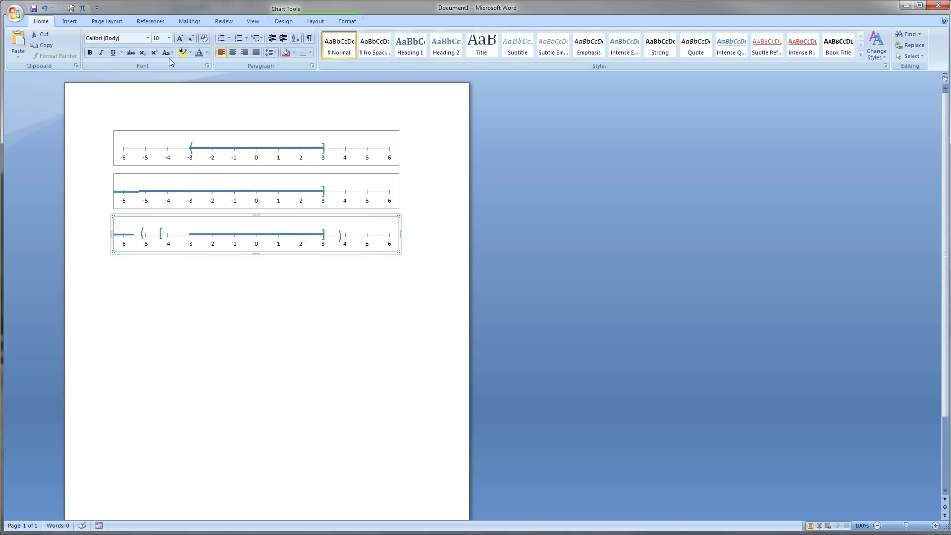
Draw a right block arrow with no outline near 6, nudged down in line with the axis
click(315, 21)
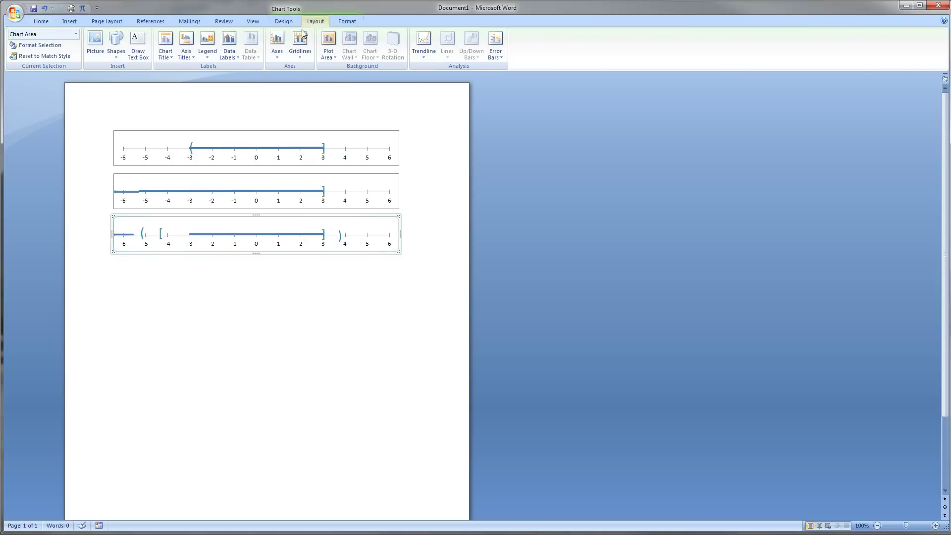
click(114, 56)
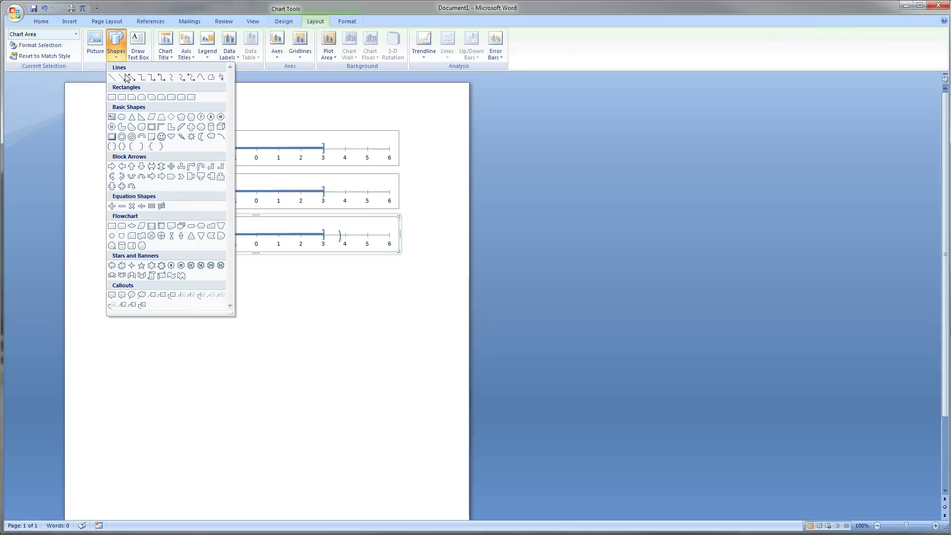
click(112, 166)
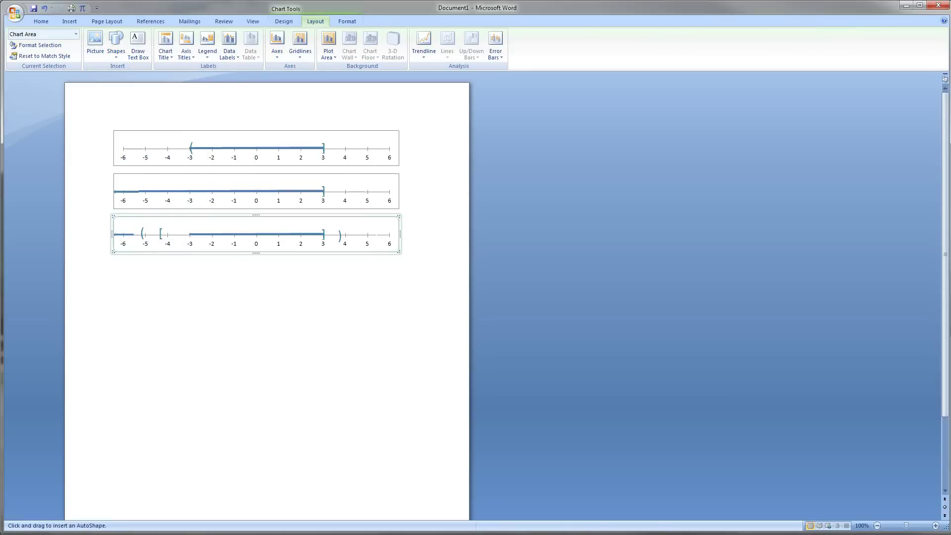
drag(375, 233, 399, 233)
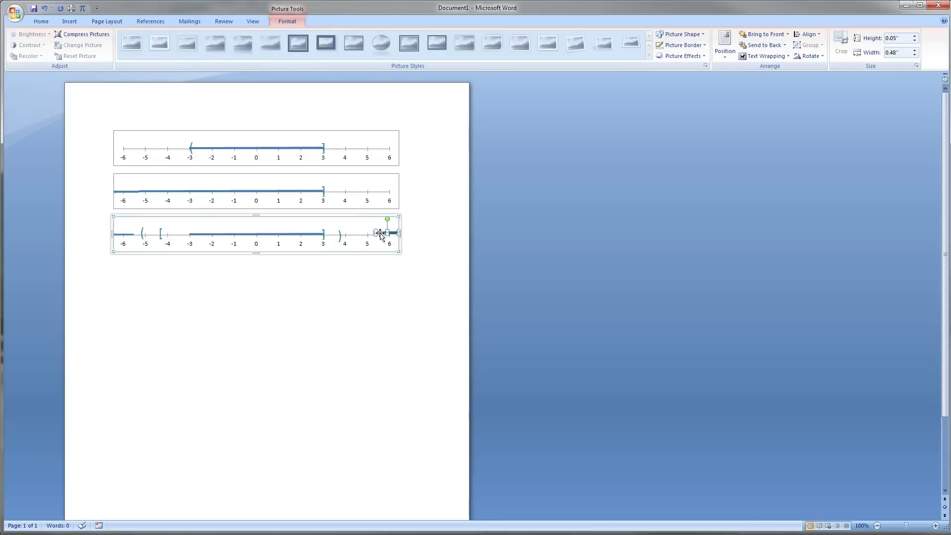
click(683, 45)
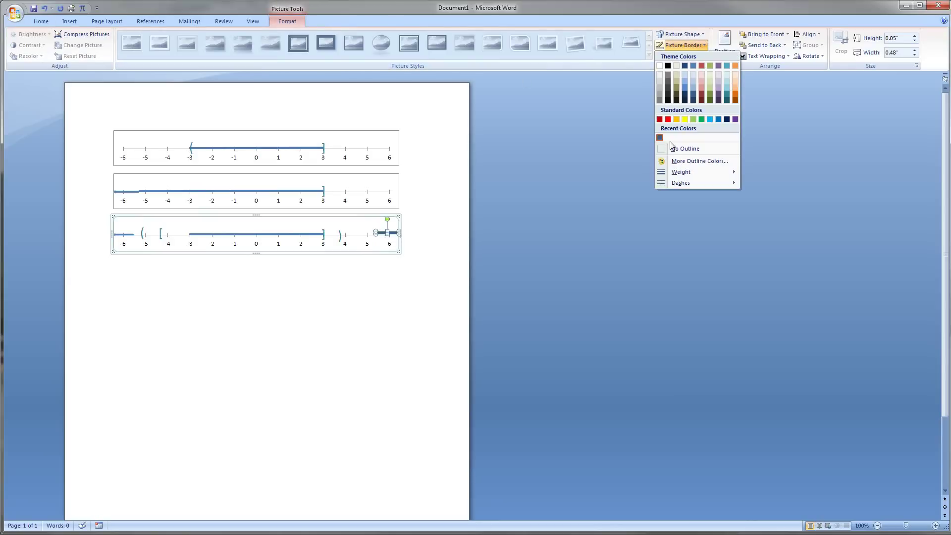
click(685, 148)
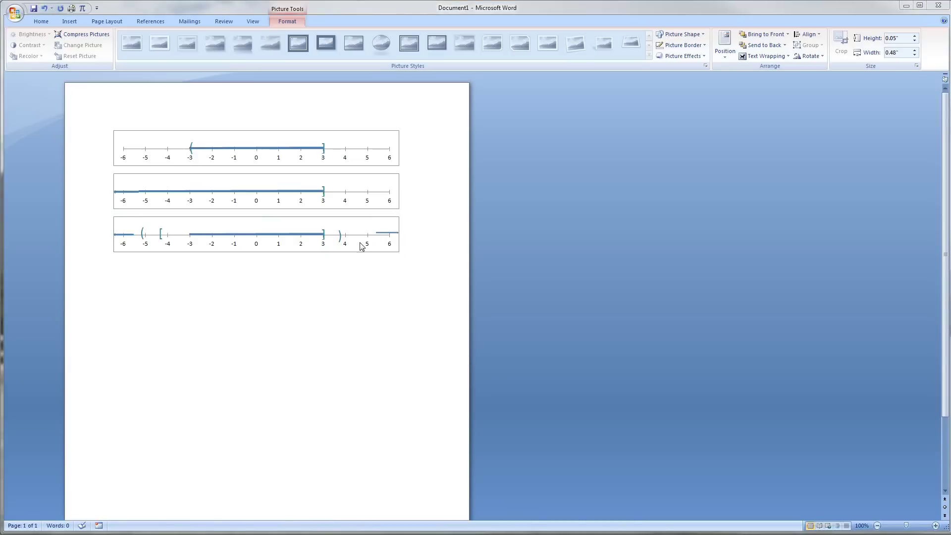
click(386, 234)
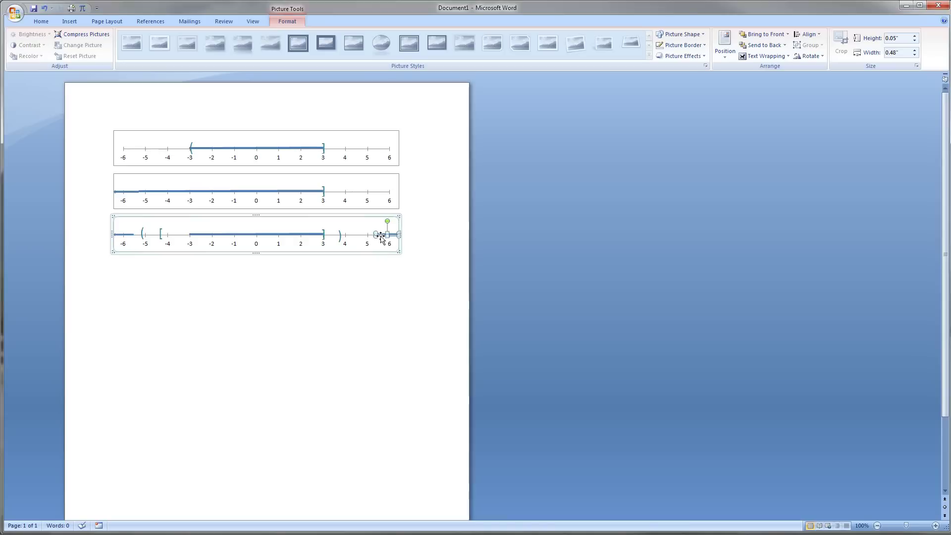
key(Down)
click(400, 248)
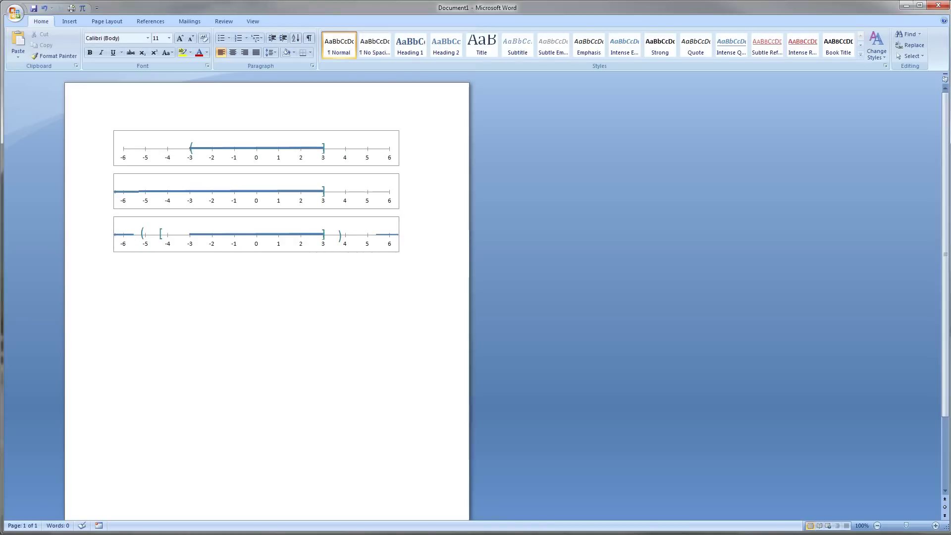
Paste a copy of the third number line below it, then delete the copy's [ mark and left arrow
click(364, 250)
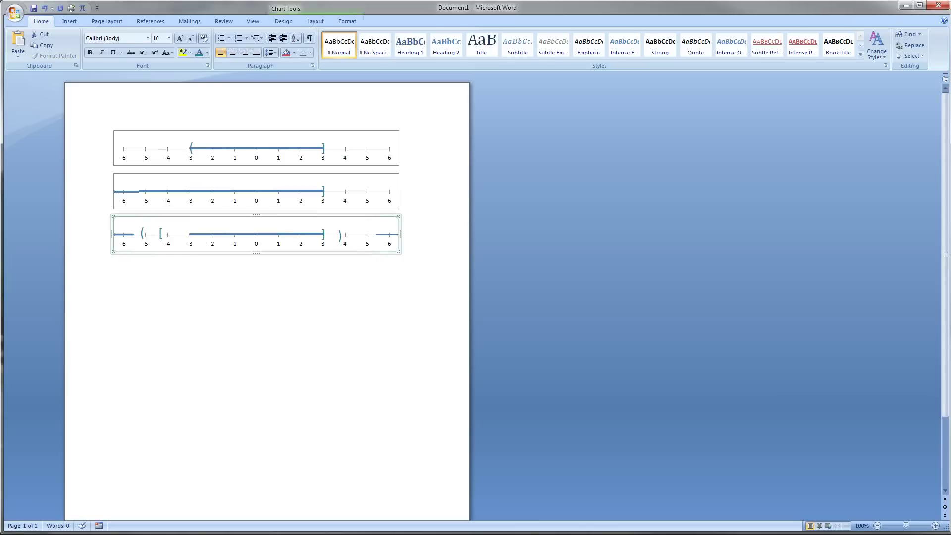
click(400, 248)
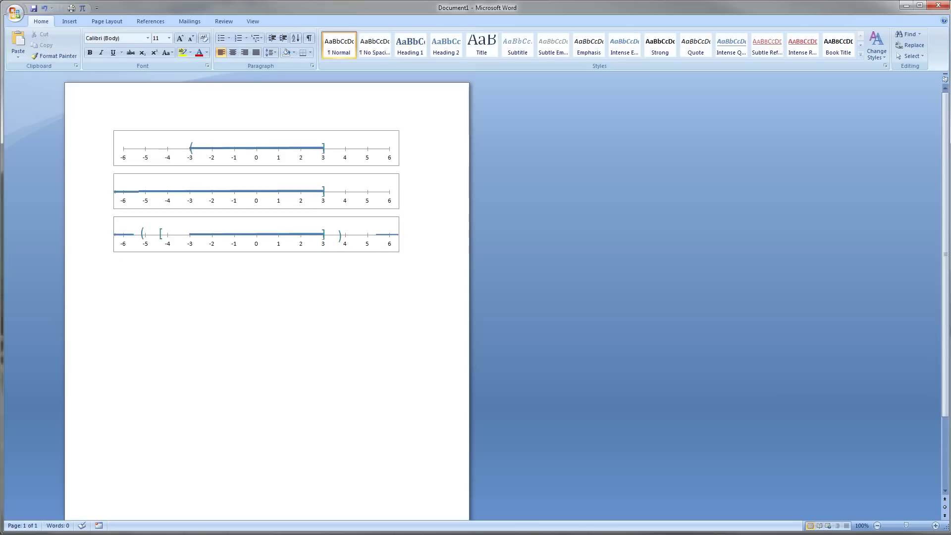
key(ctrl+v)
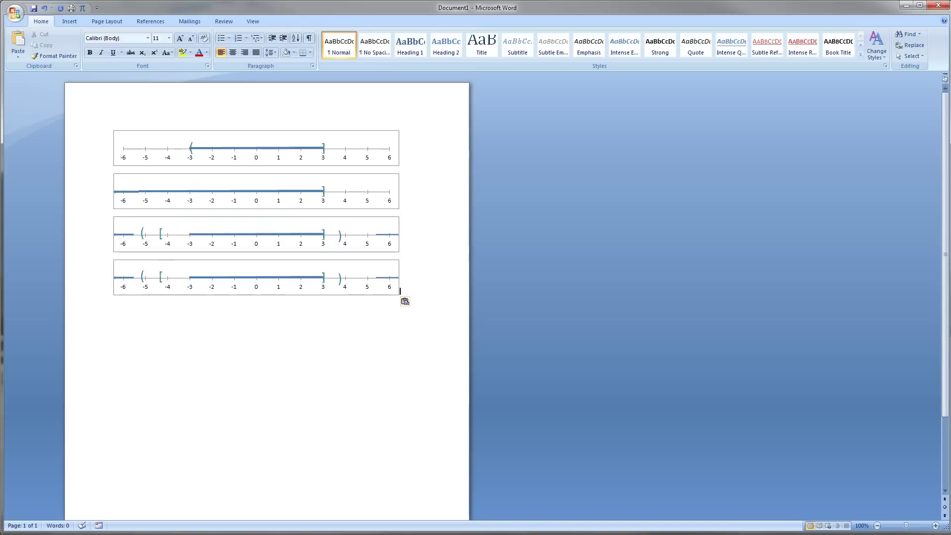
click(162, 275)
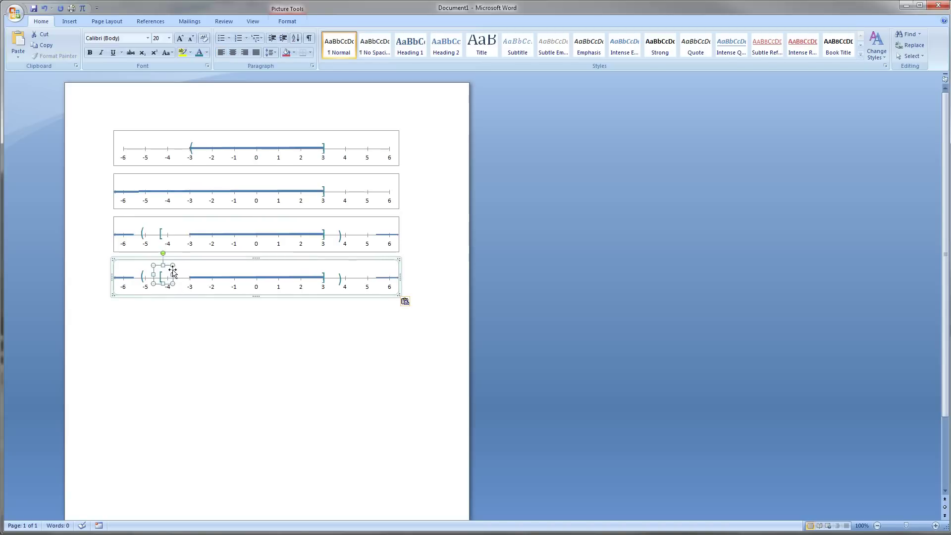
key(Delete)
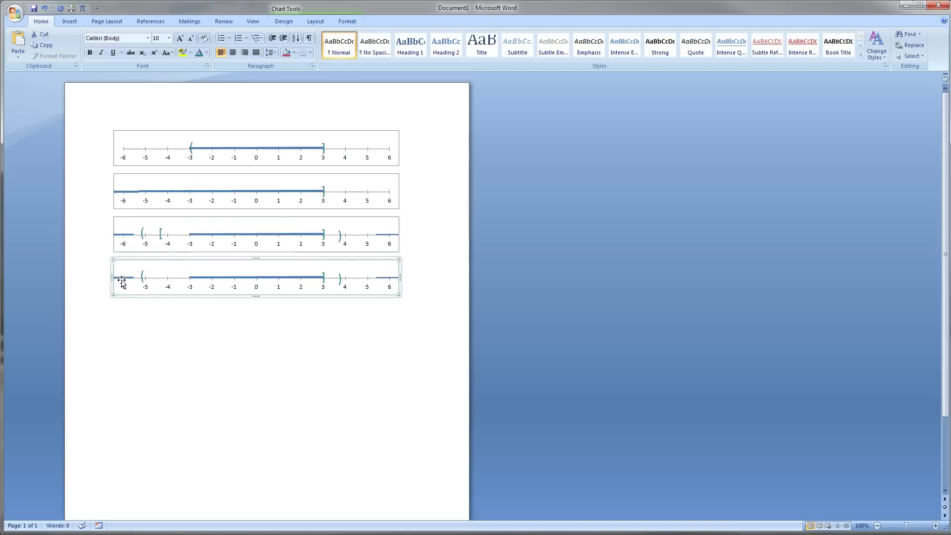
click(123, 278)
key(Delete)
Delete the copy's ] mark at 3 and ) mark near 4
click(322, 279)
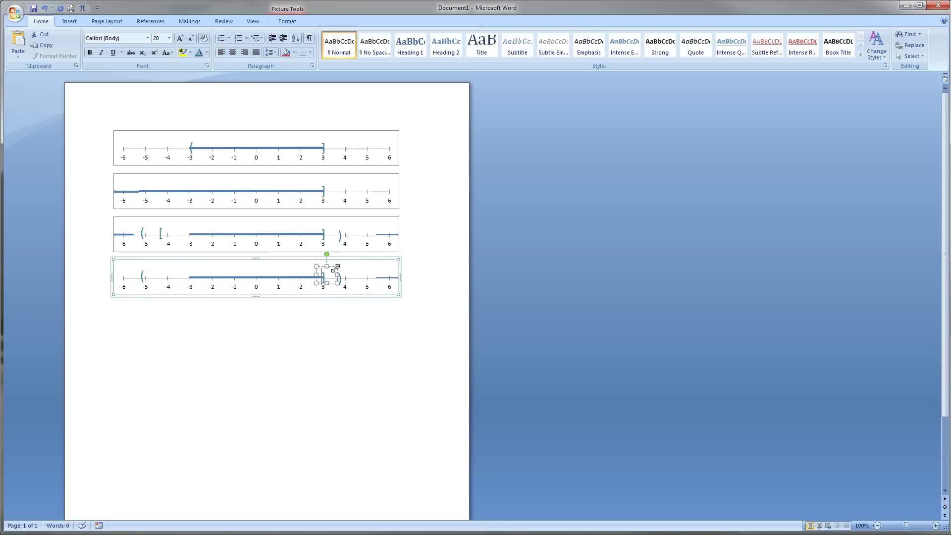
click(341, 276)
click(335, 273)
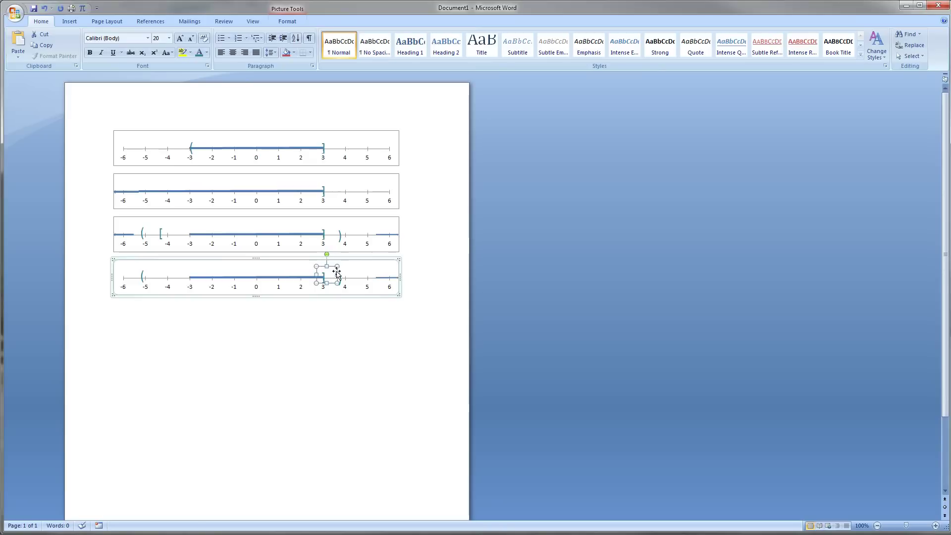
key(Delete)
click(341, 285)
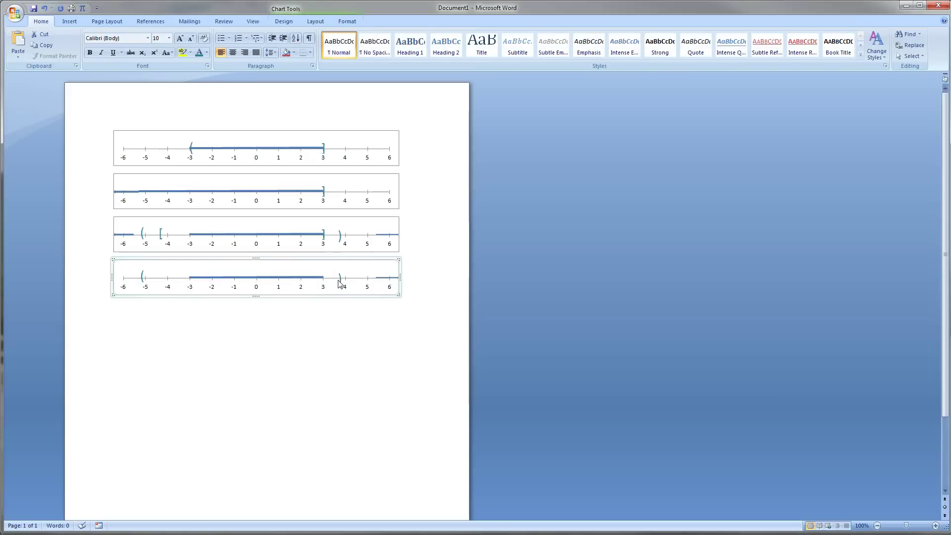
click(339, 280)
key(Delete)
click(290, 278)
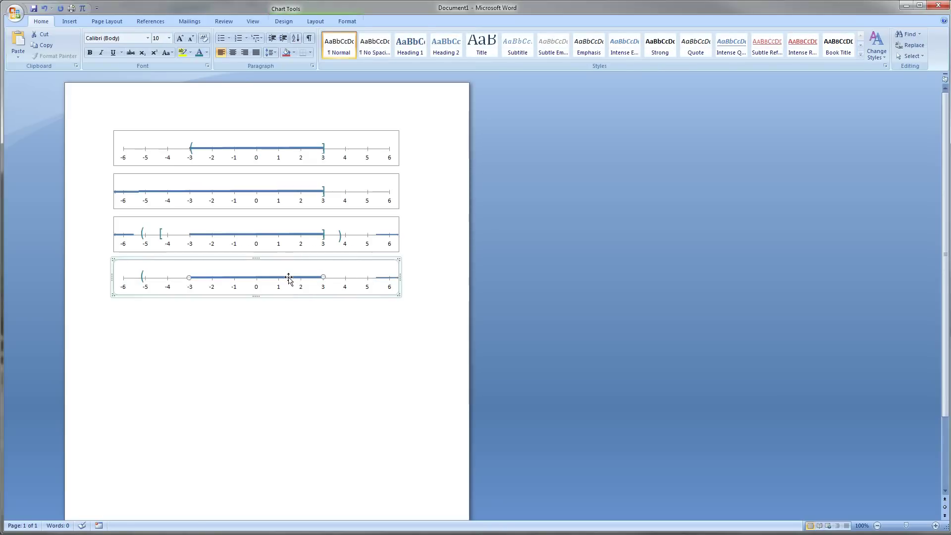
Move the ( mark to -4 and stretch the blue segment from -4 out to 6
click(141, 282)
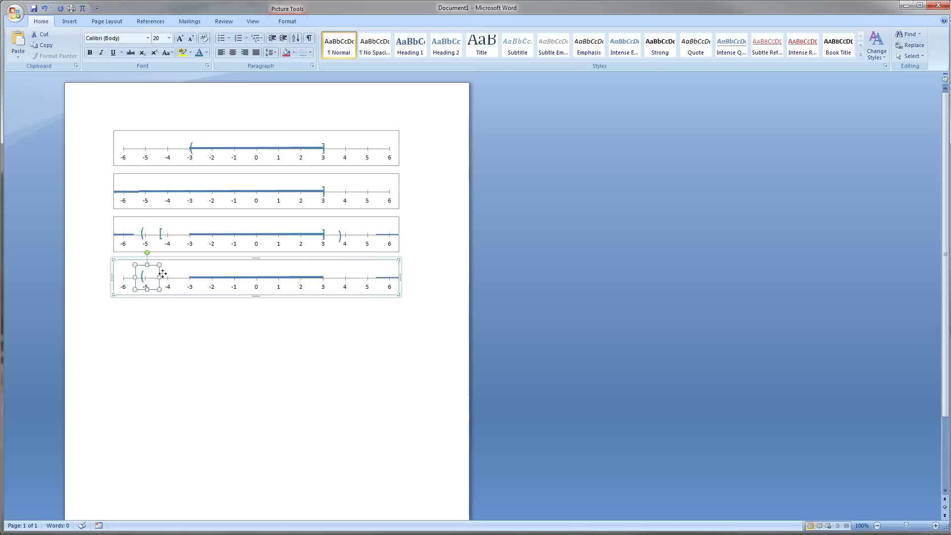
drag(163, 273, 190, 273)
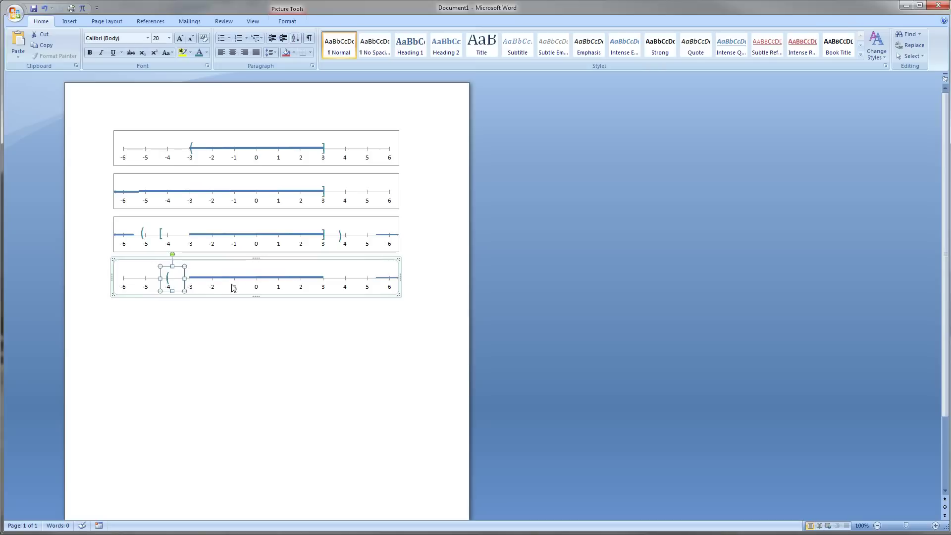
click(307, 277)
drag(189, 278, 168, 277)
drag(323, 277, 381, 278)
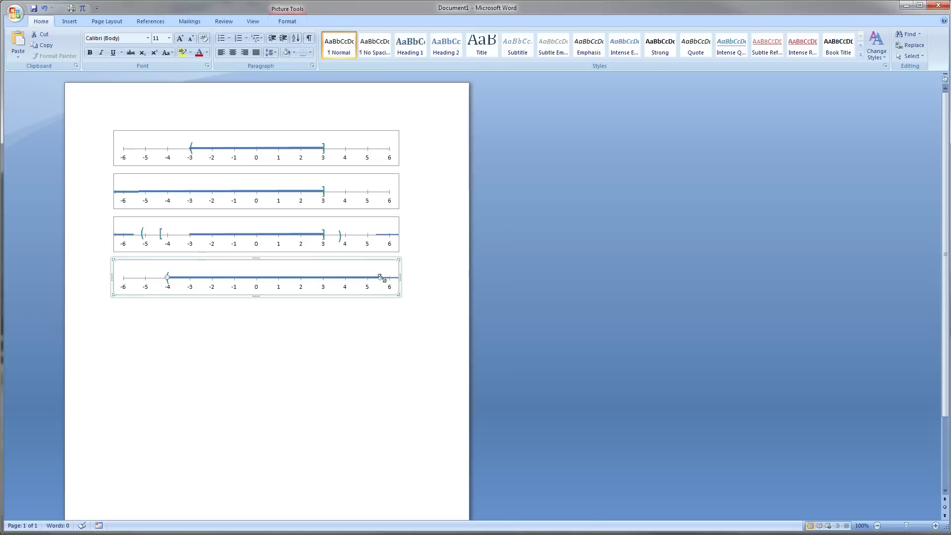
click(400, 292)
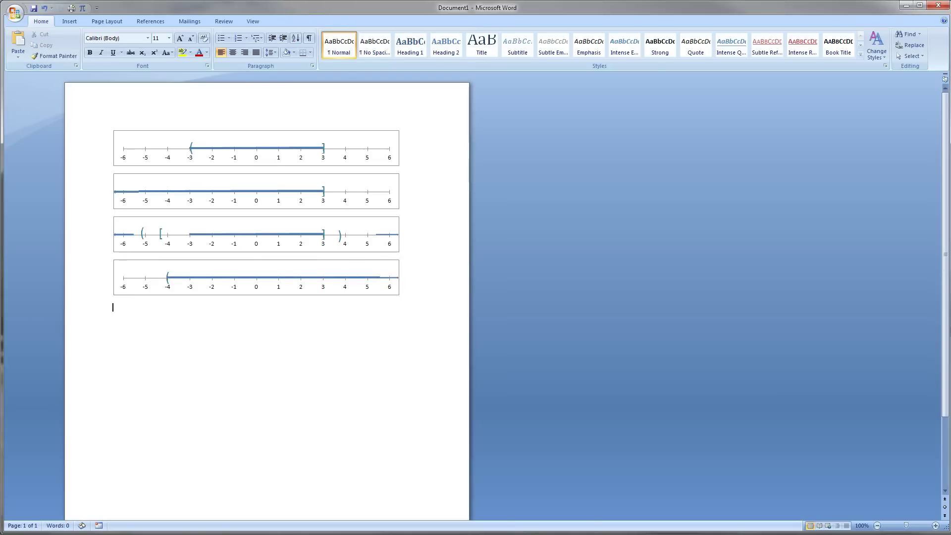
Paste another copy of the third number line below the fourth one
key(ctrl+v)
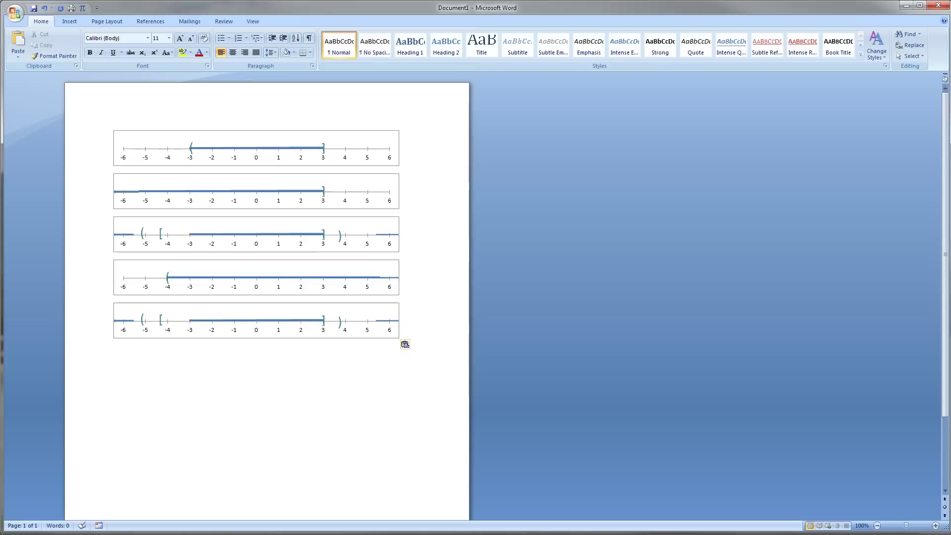